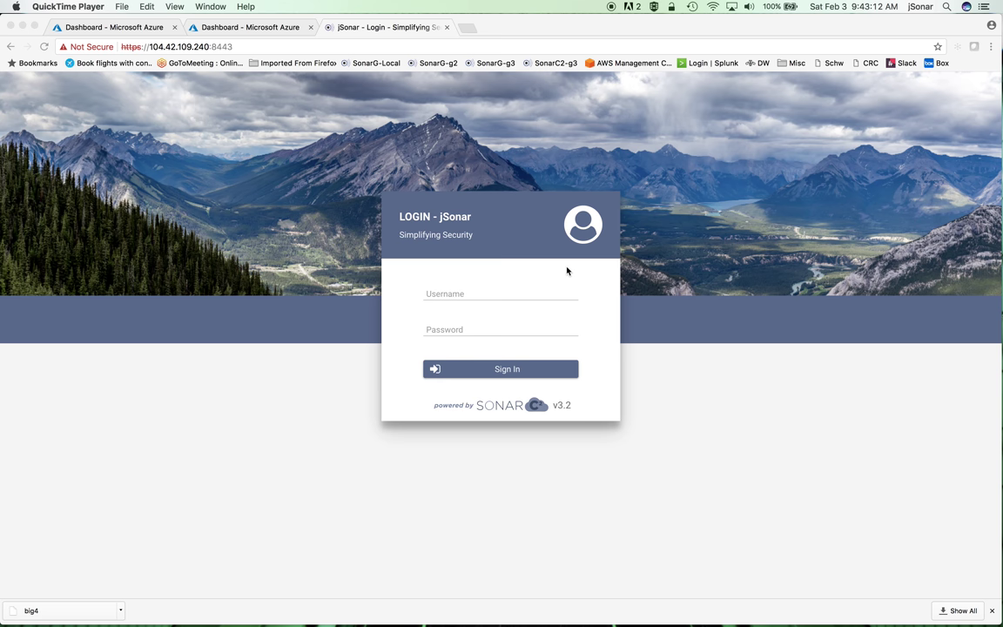
Step: Open RonDemo's Auditing & Threat Detection storage details: account erantestwusdiag745, retention 0 days
{"action": "left_click", "coordinate": [256, 32]}
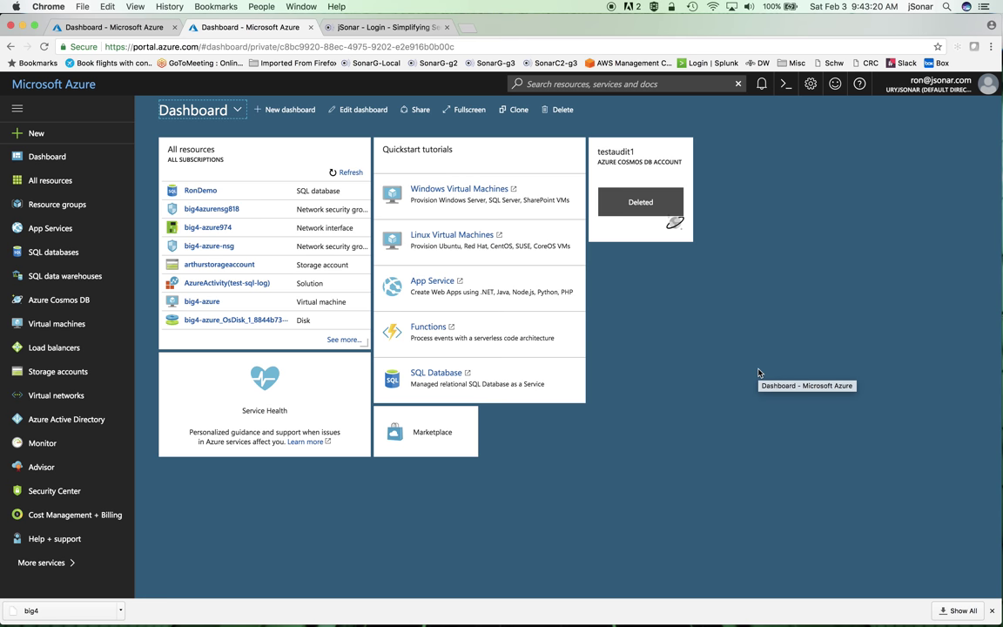
{"action": "left_click", "coordinate": [63, 253]}
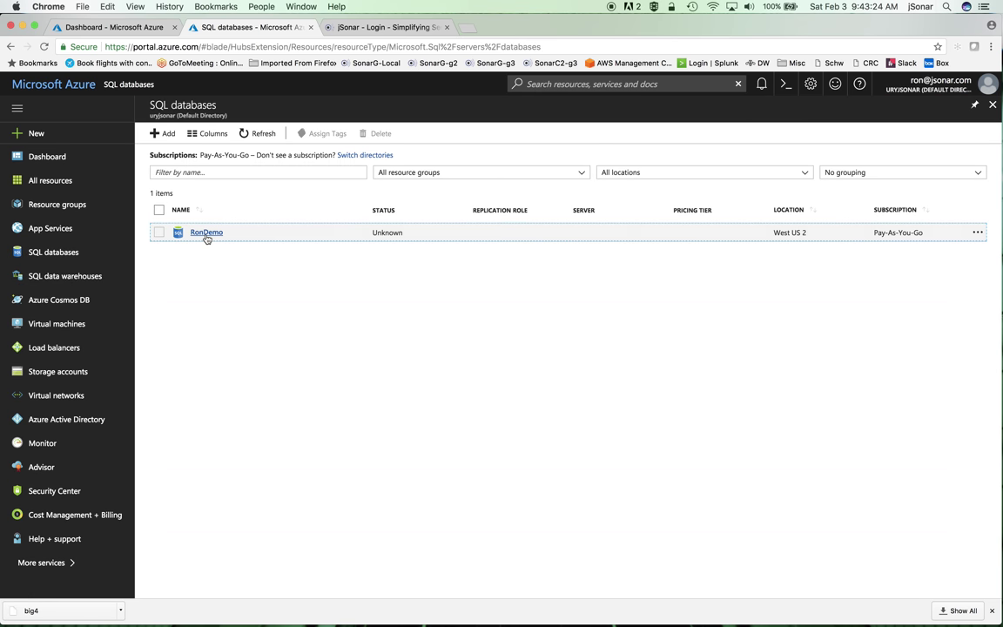
{"action": "left_click", "coordinate": [205, 233]}
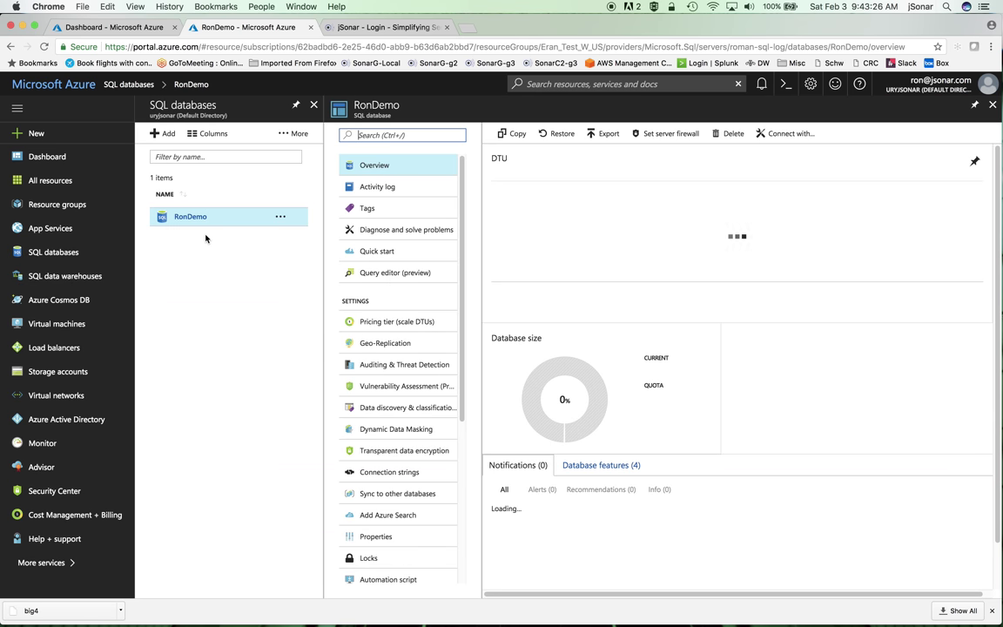
{"action": "left_click", "coordinate": [403, 369]}
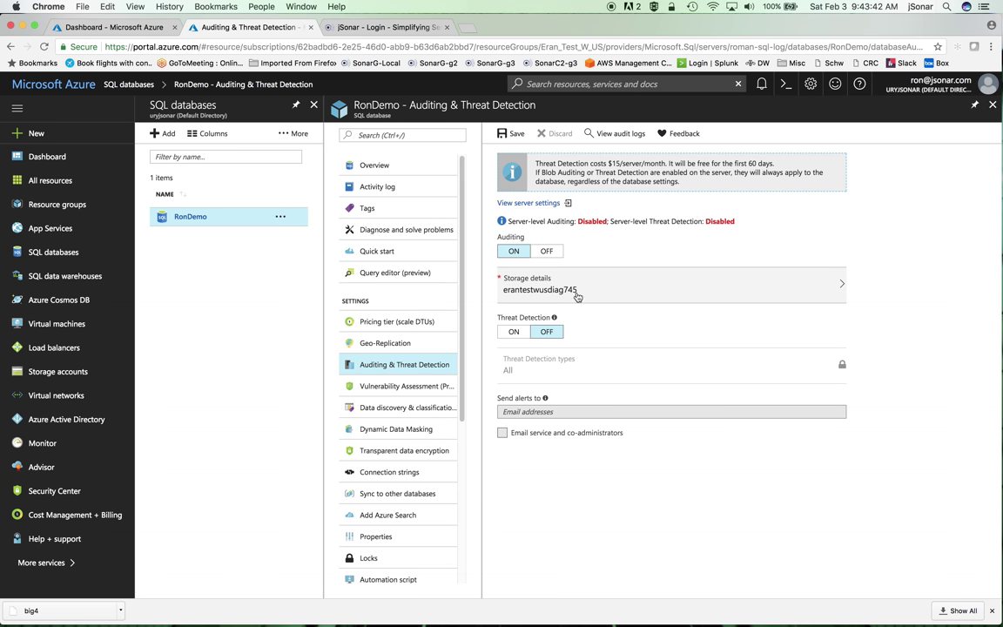
{"action": "left_click", "coordinate": [574, 292]}
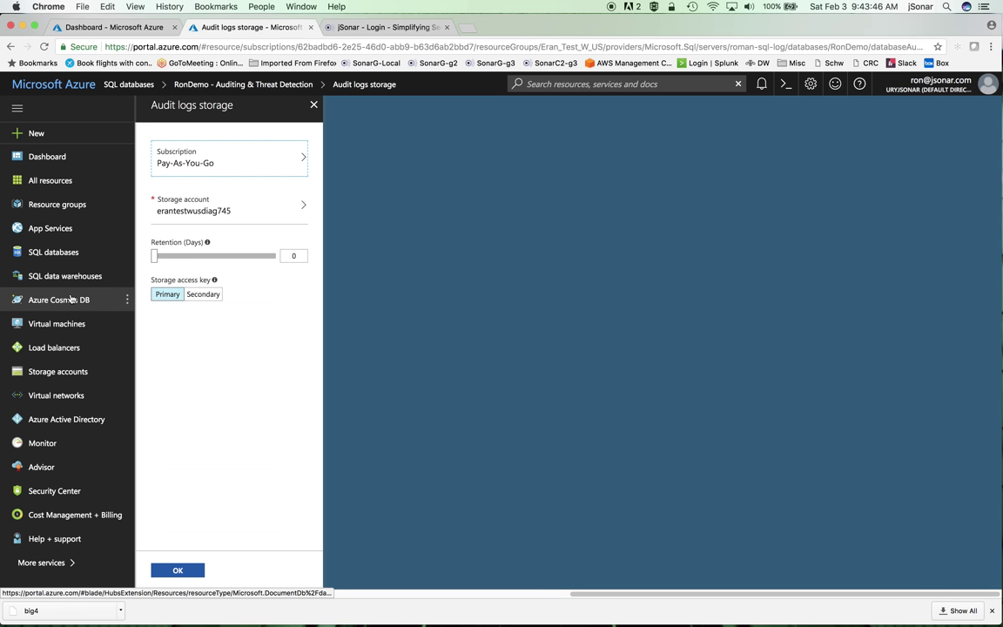
Step: Open the blob containers of the erantestwusdiag745 storage account
{"action": "left_click", "coordinate": [380, 26]}
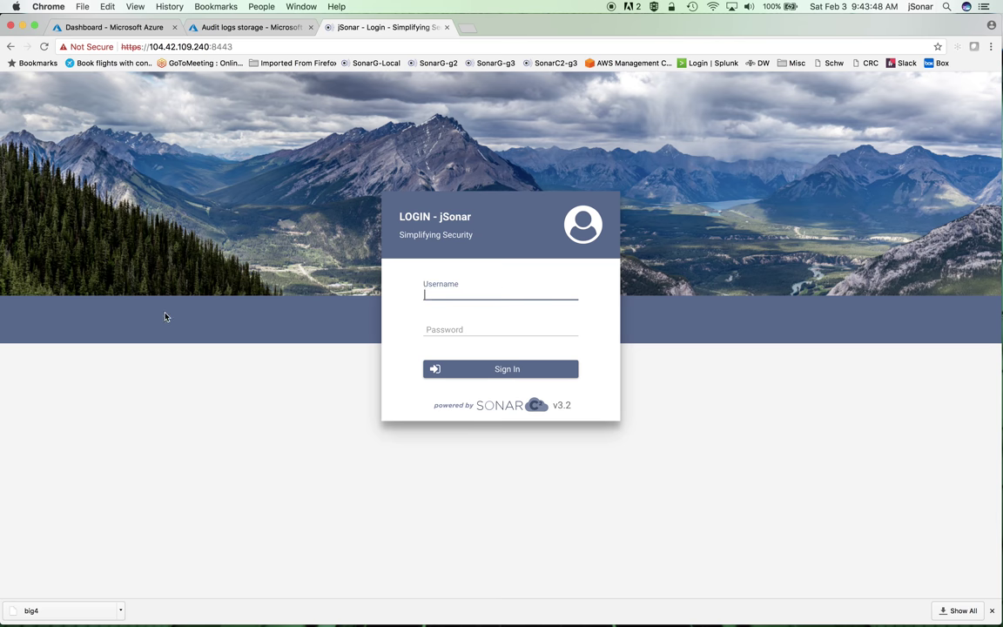
{"action": "key", "text": "ctrl+Tab"}
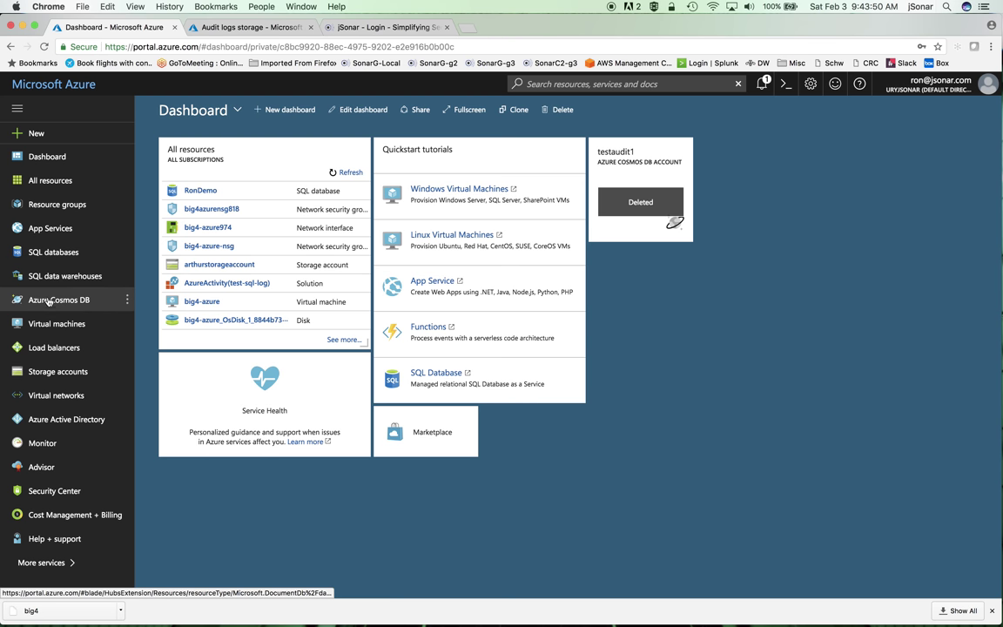
{"action": "left_click", "coordinate": [61, 373]}
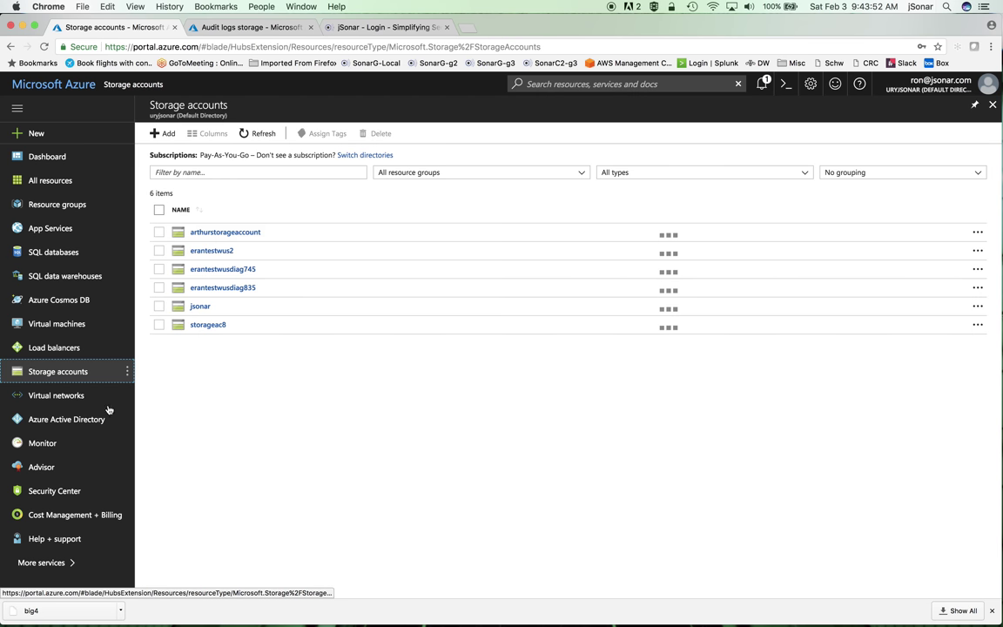
{"action": "left_click", "coordinate": [243, 270]}
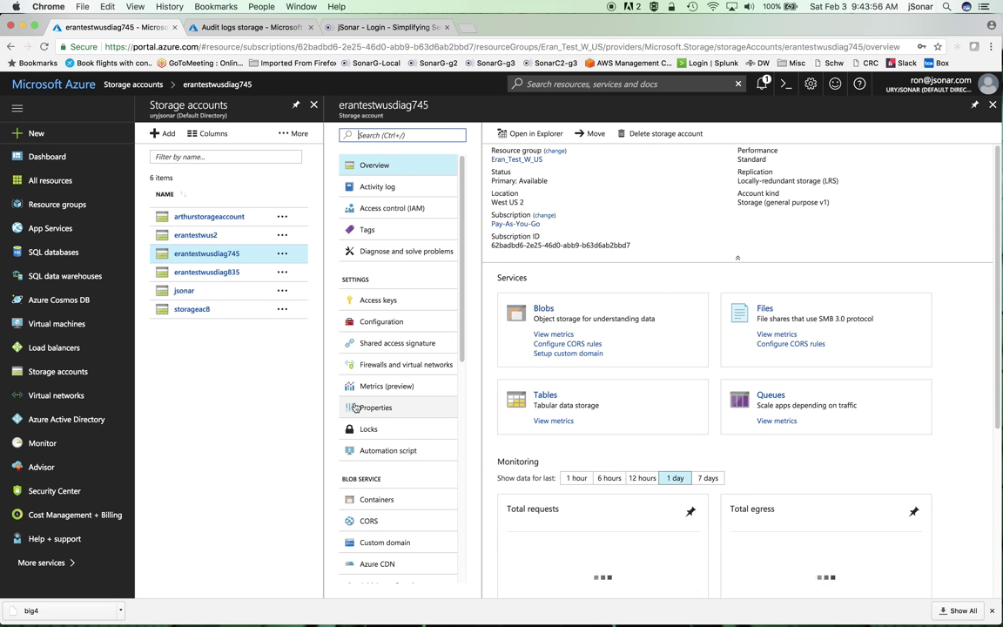
{"action": "left_click", "coordinate": [544, 309]}
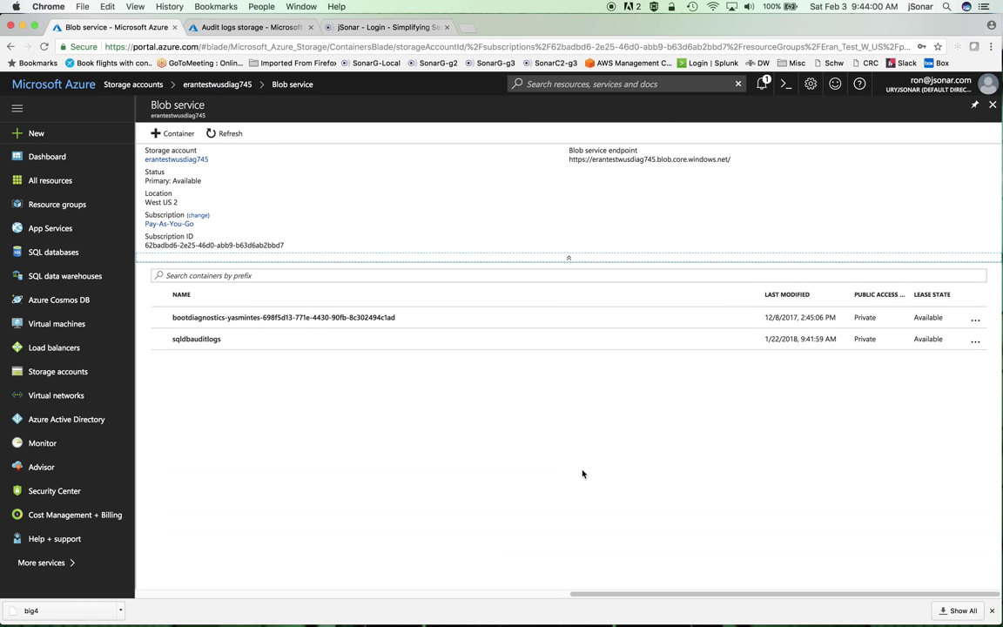
Step: Browse sqldbauditlogs > roman-sql-log > RonDemo > SqlDbAuditing_Audit_NoRetention to the 2018-02-02 folder
{"action": "left_click", "coordinate": [200, 340]}
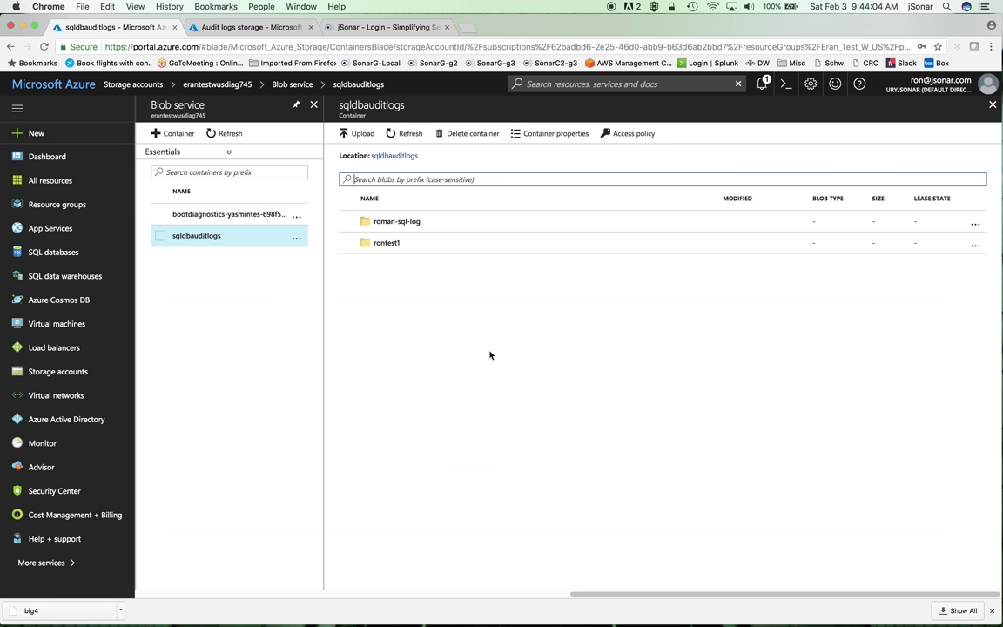
{"action": "left_click", "coordinate": [403, 222]}
{"action": "left_click", "coordinate": [392, 244]}
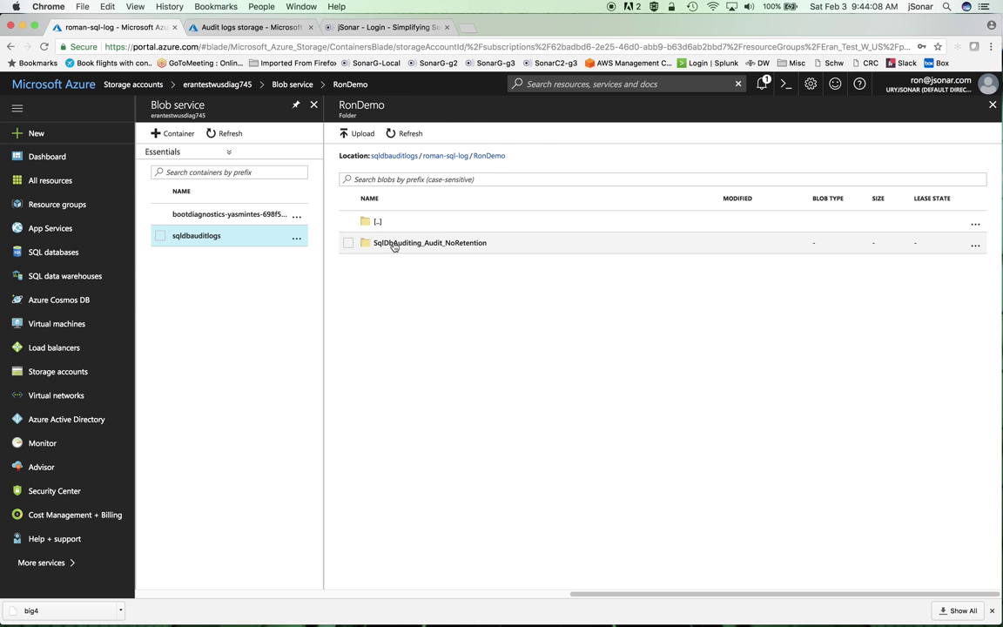
{"action": "left_click", "coordinate": [403, 246]}
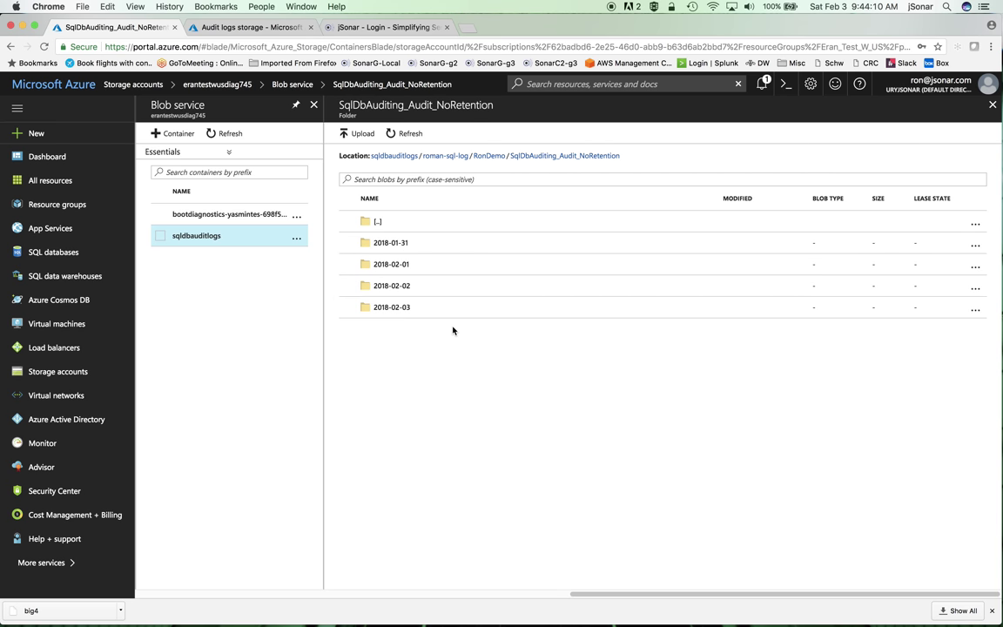
{"action": "left_click", "coordinate": [396, 307]}
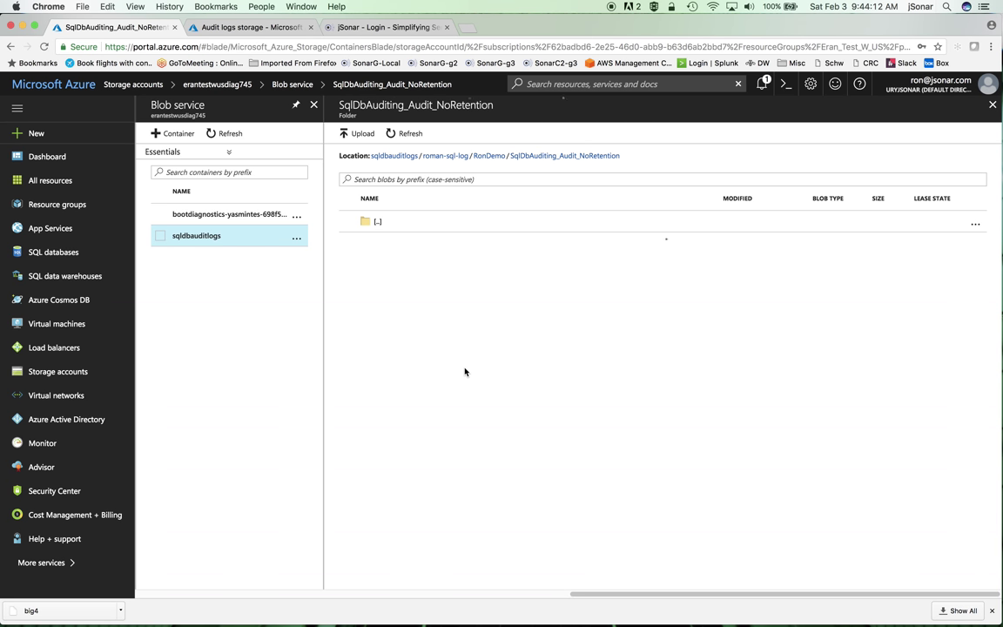
{"action": "left_click", "coordinate": [379, 222]}
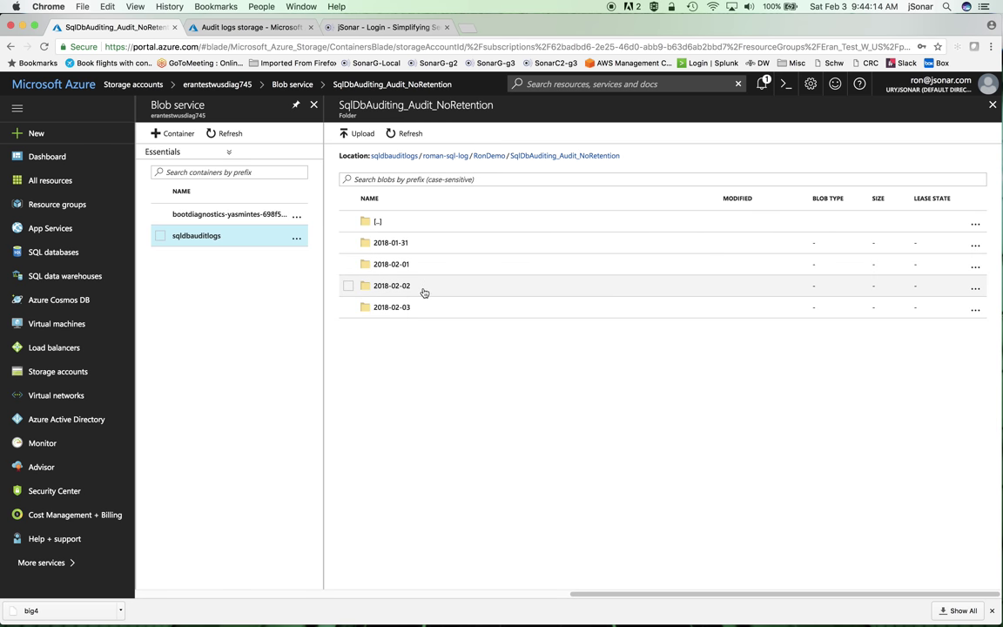
{"action": "left_click", "coordinate": [403, 288]}
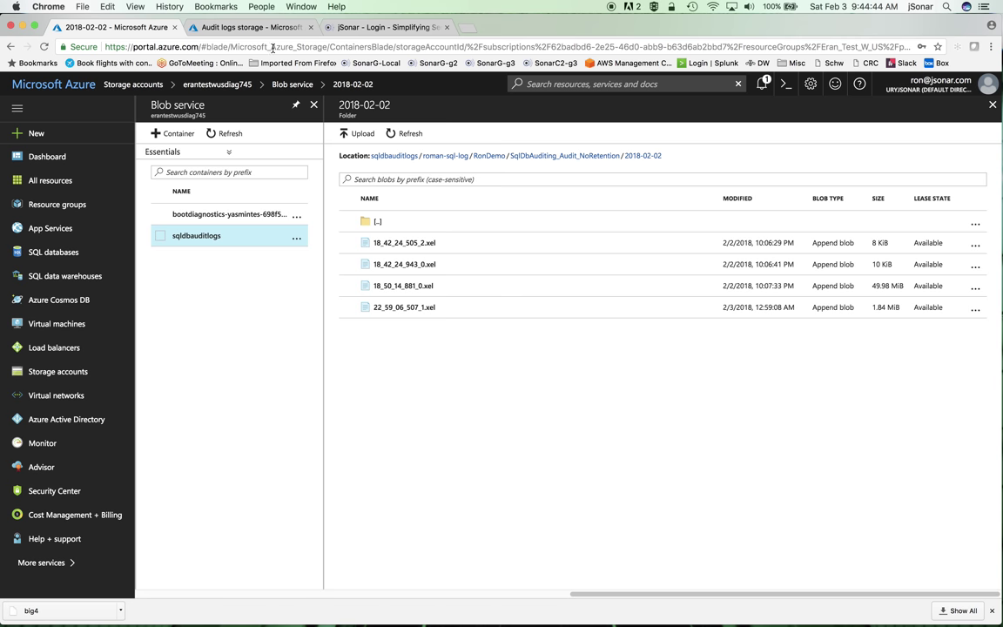
Step: Sign in to RonDemo's Query editor (preview) using SQL server authentication
{"action": "left_click", "coordinate": [286, 32]}
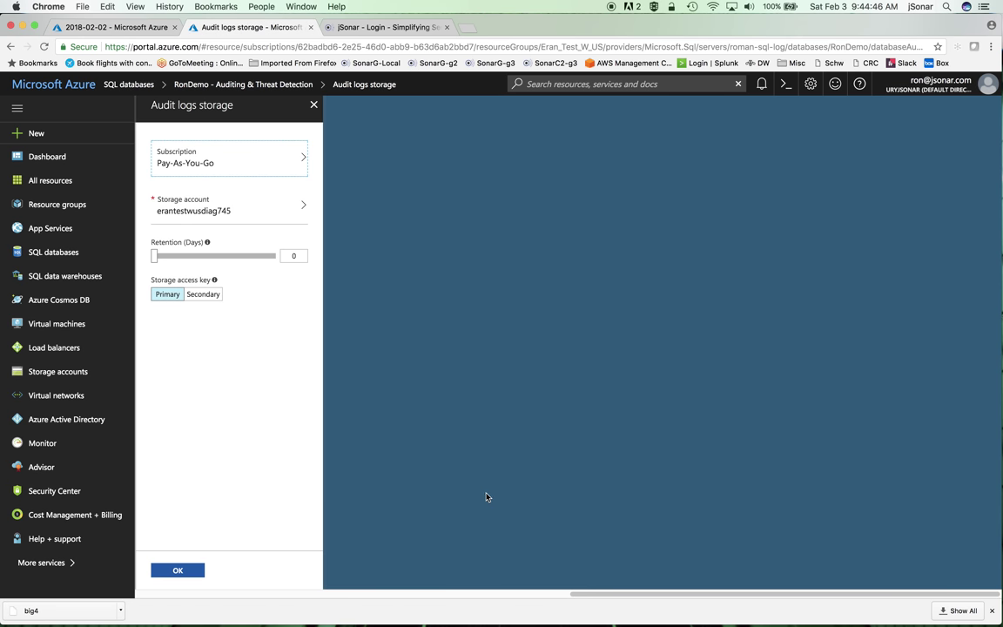
{"action": "left_click", "coordinate": [55, 255]}
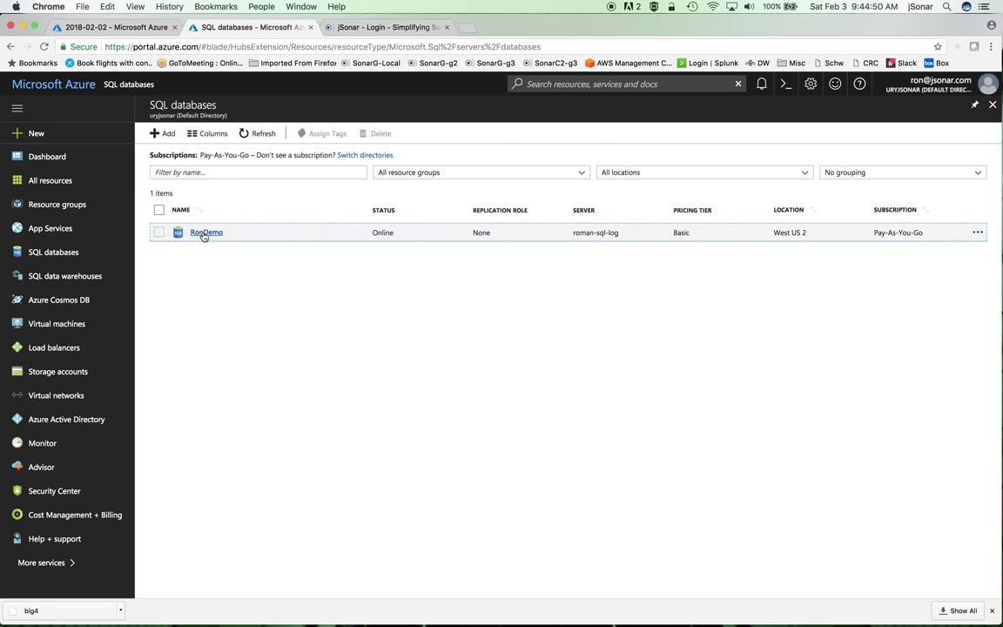
{"action": "left_click", "coordinate": [206, 232]}
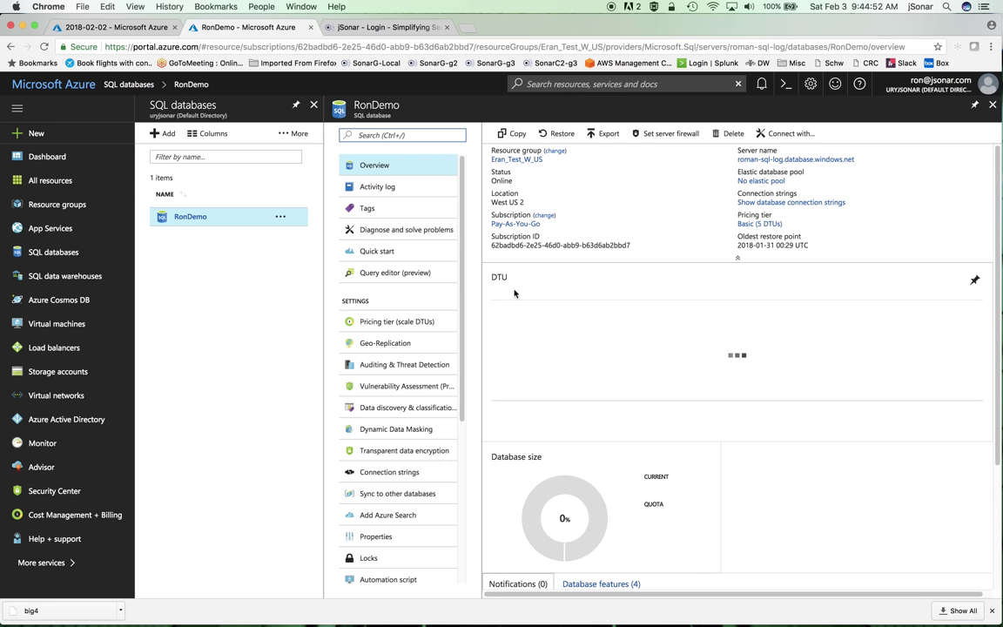
{"action": "left_click", "coordinate": [370, 273]}
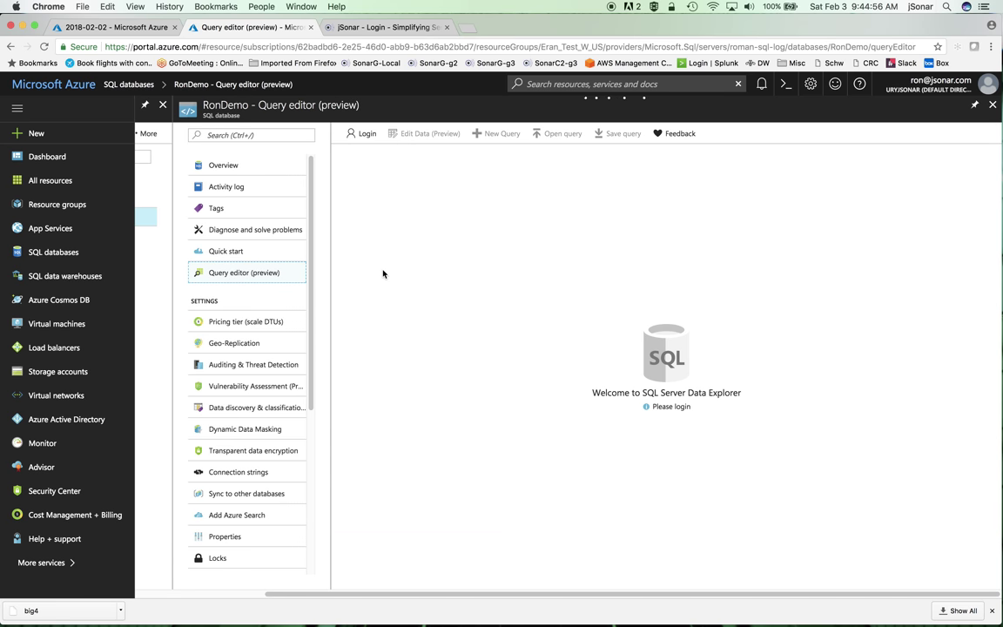
{"action": "left_click", "coordinate": [365, 133]}
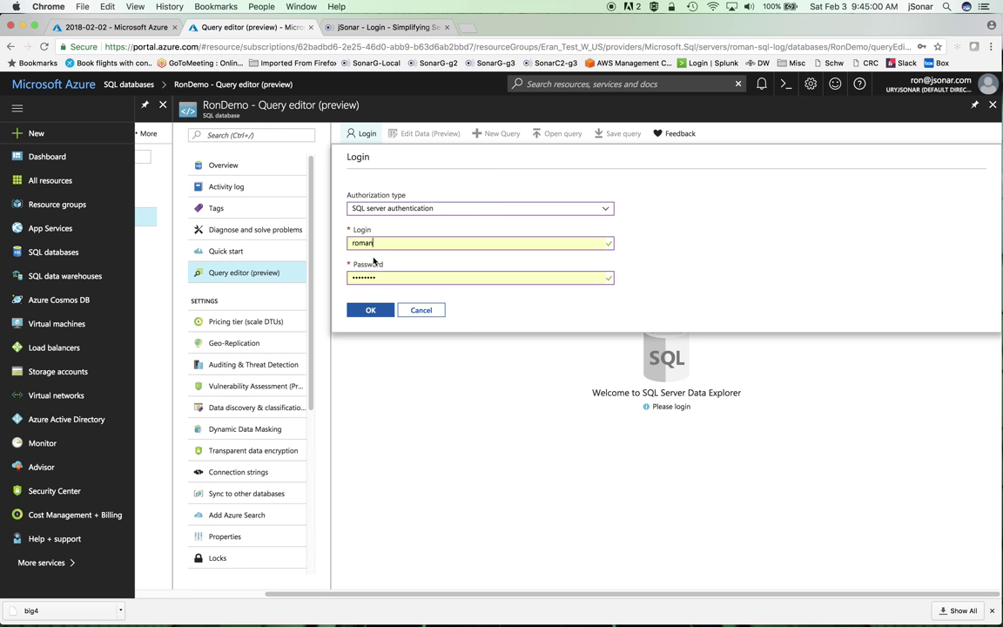
{"action": "left_click", "coordinate": [369, 309]}
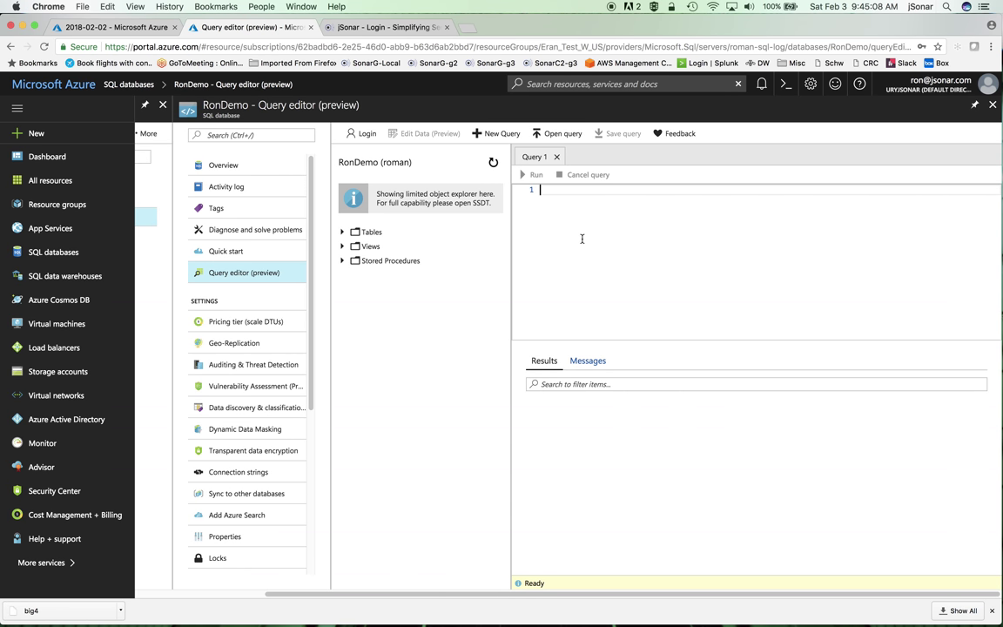
Step: Create table ron1 with 'create table ron1(i int)'
{"action": "type", "text": "create table ron1(i int"}
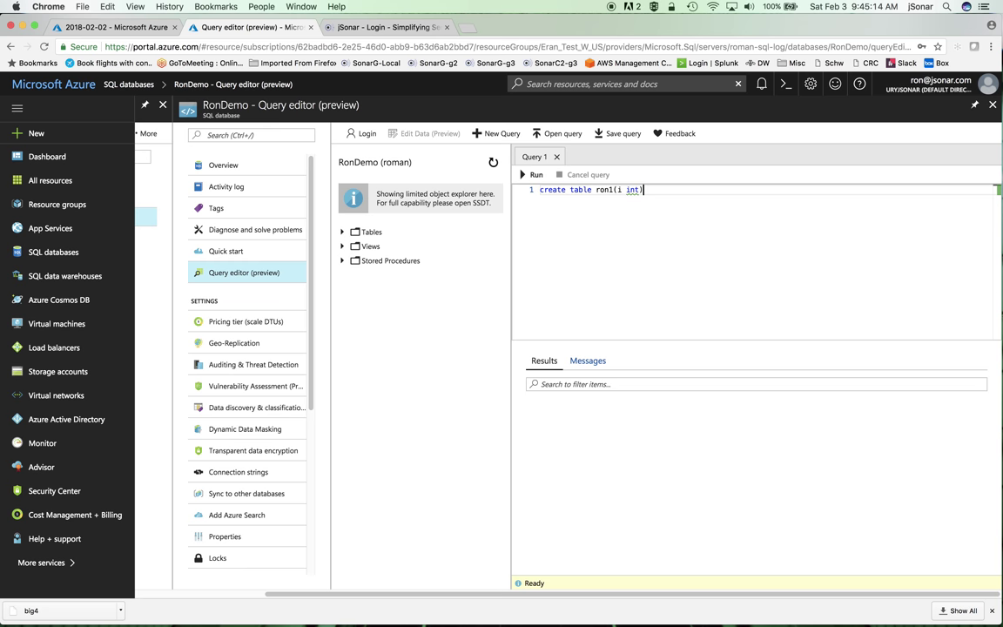
{"action": "type", "text": ")"}
{"action": "key", "text": "Return"}
{"action": "key", "text": "Return"}
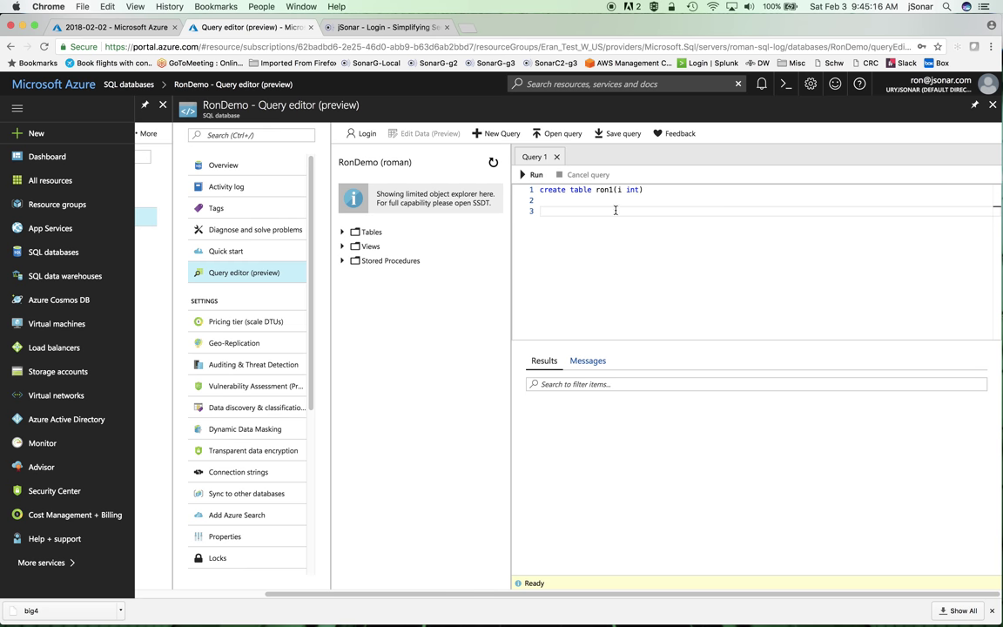
{"action": "triple_click", "coordinate": [564, 188]}
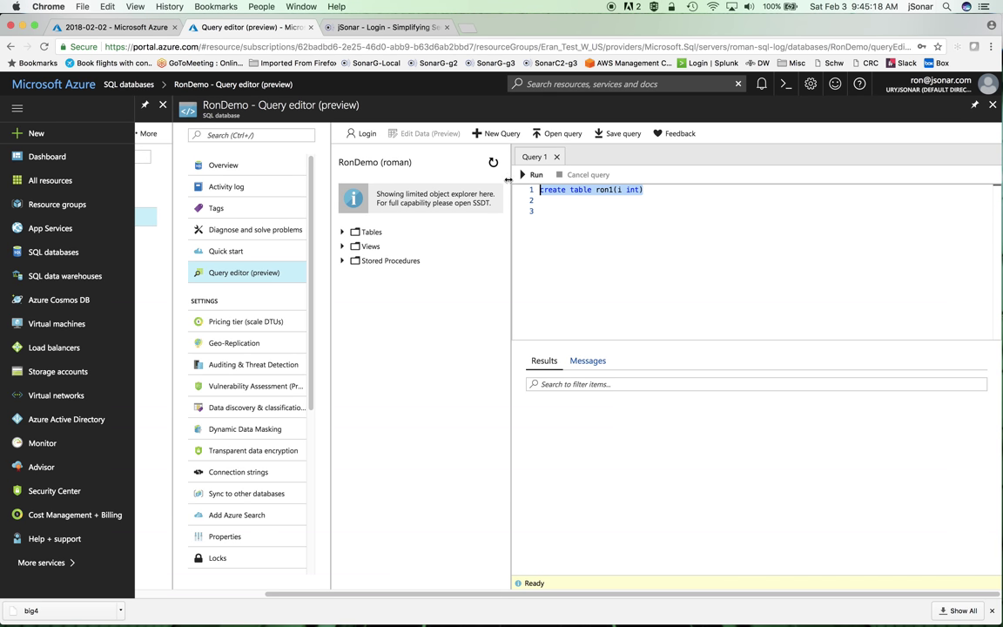
{"action": "left_click", "coordinate": [532, 174]}
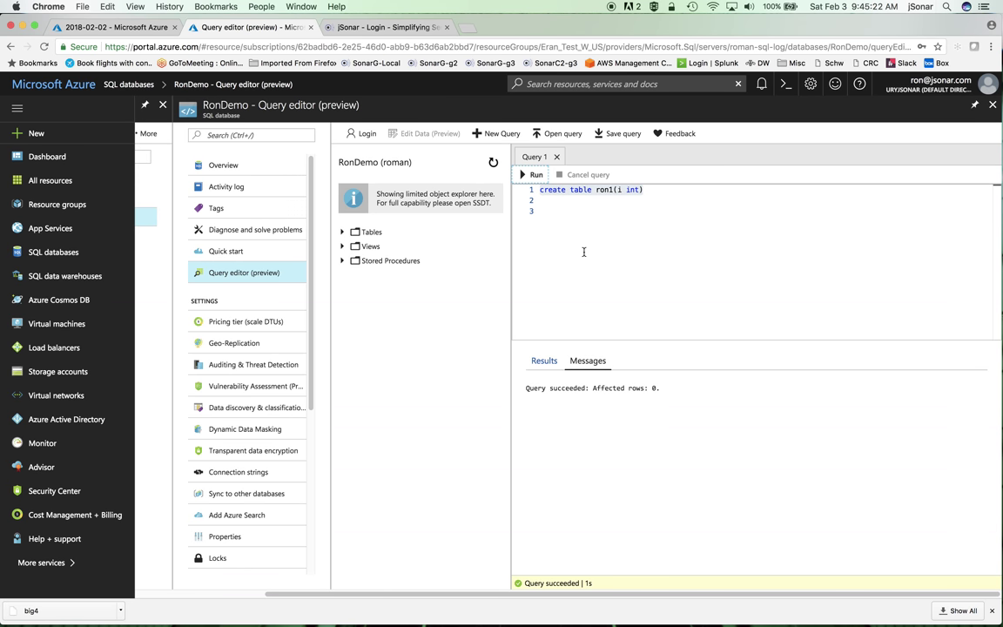
{"action": "scroll", "coordinate": [496, 196], "scroll_direction": "left", "scroll_amount": 5}
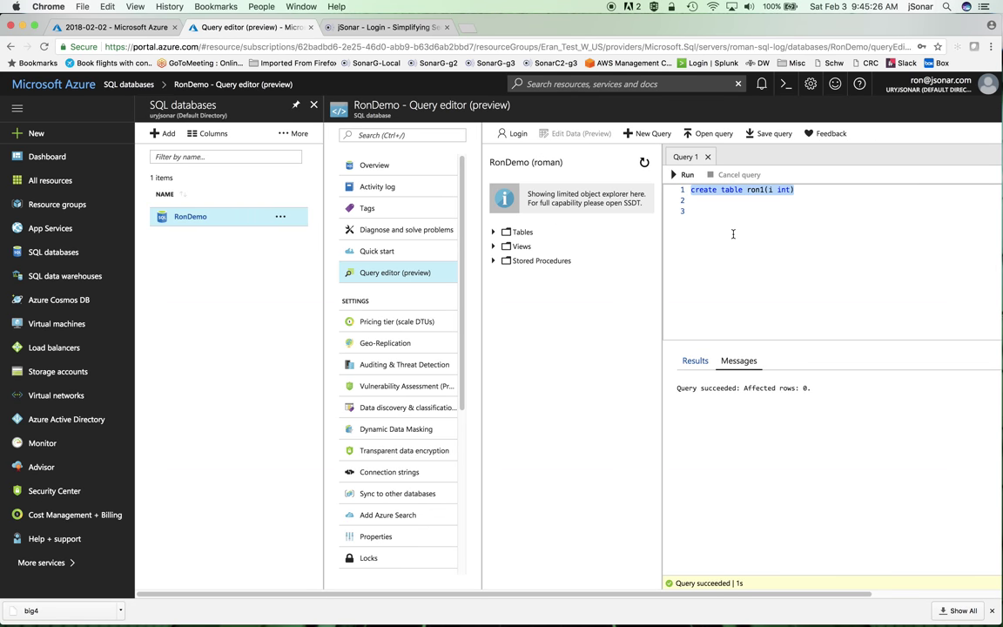
Step: Insert the value 11 into ron1 with 'insert into ron1 values(11)'
{"action": "left_click", "coordinate": [717, 211]}
{"action": "type", "text": "inser"}
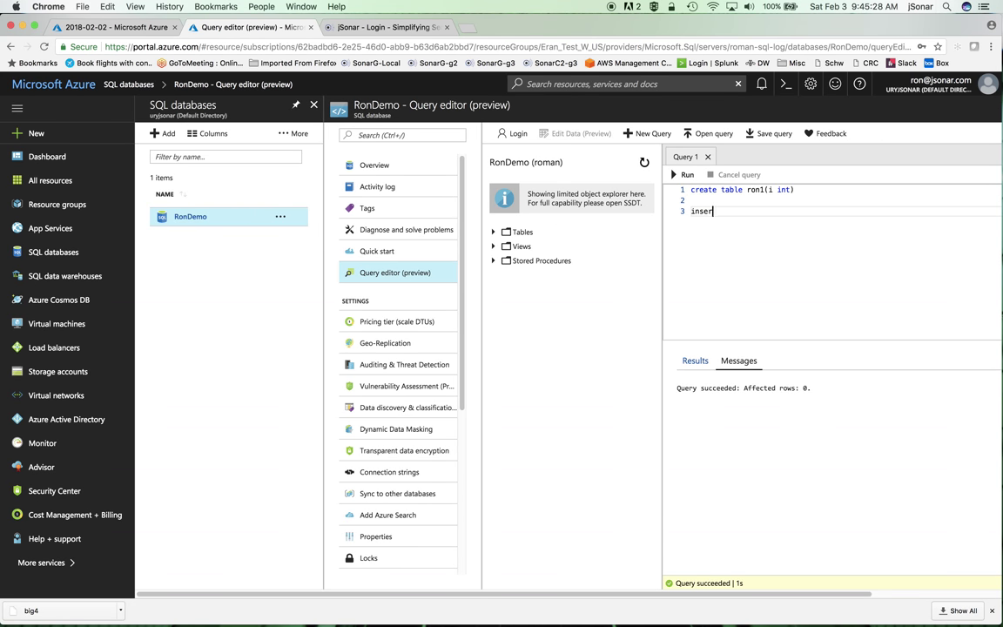
{"action": "type", "text": "t into ron1 values(11)"}
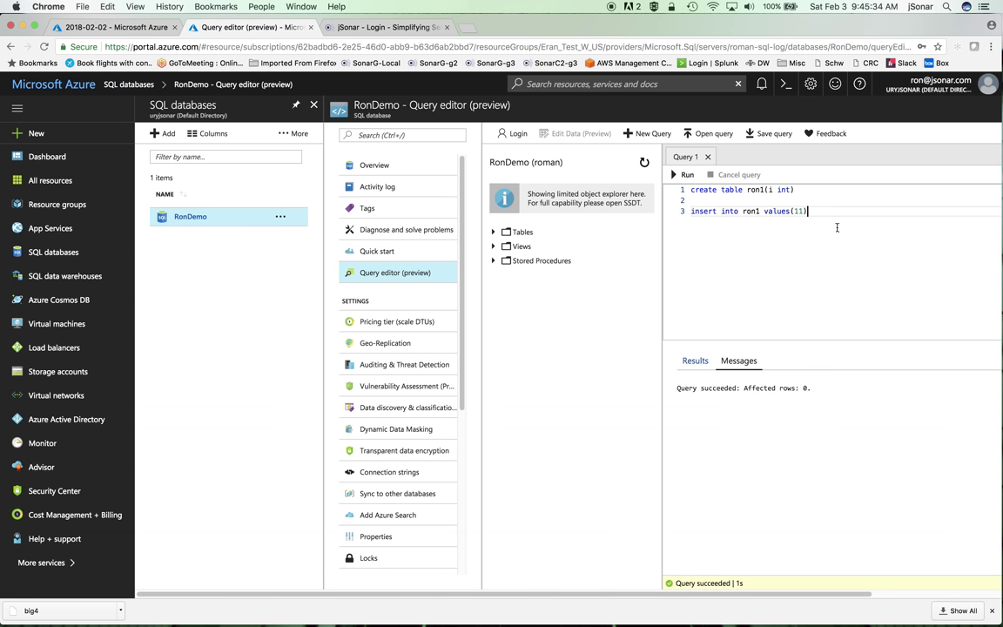
{"action": "left_click_drag", "start_coordinate": [811, 210], "coordinate": [687, 212]}
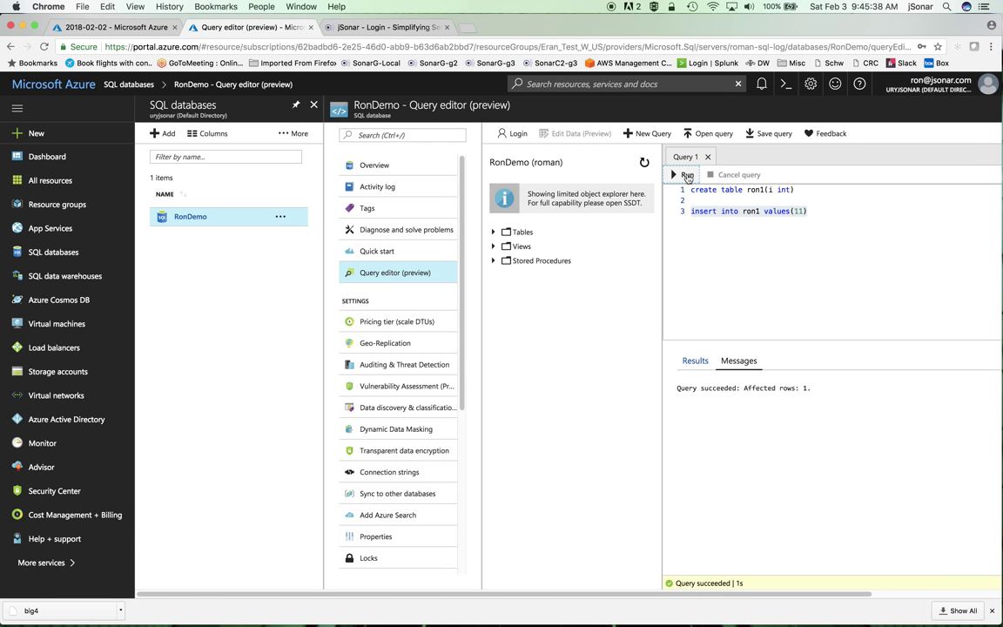
{"action": "left_click", "coordinate": [687, 176]}
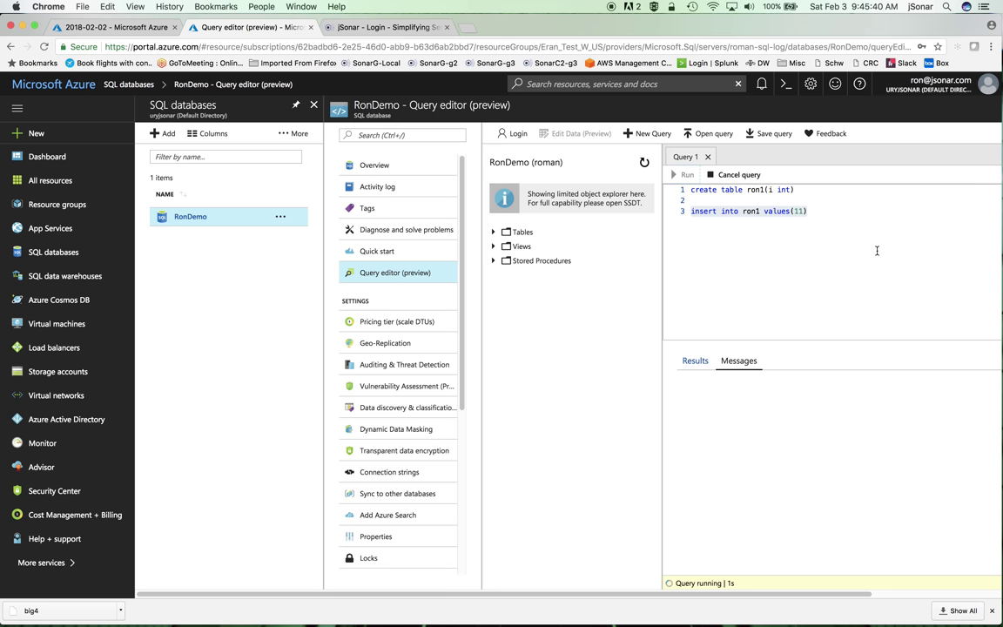
Step: Run 'select * from ron1' to view the table's contents
{"action": "left_click", "coordinate": [820, 209]}
{"action": "key", "text": "Return"}
{"action": "key", "text": "Return"}
{"action": "type", "text": "se"}
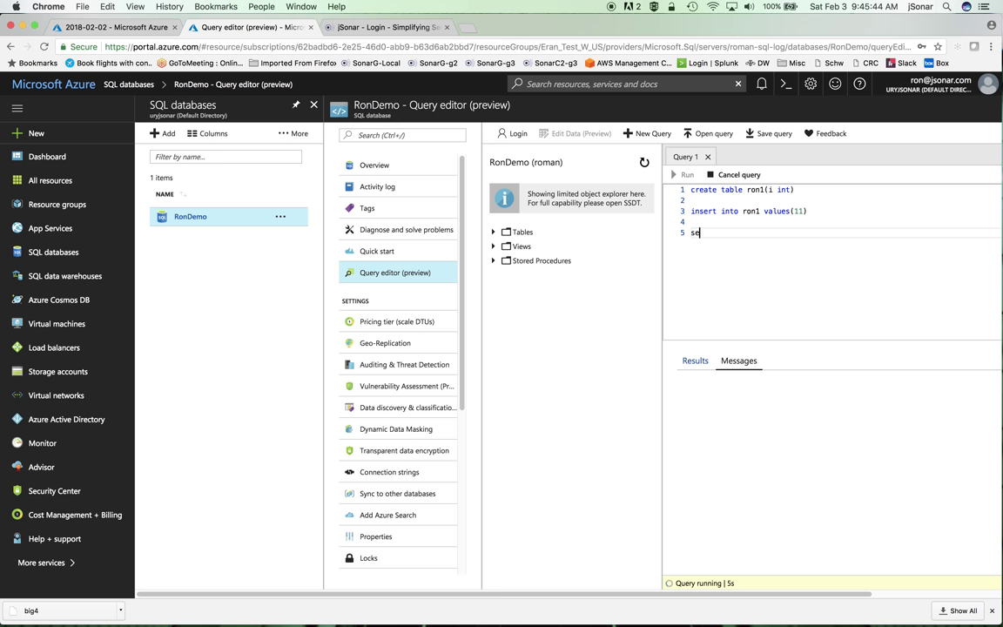
{"action": "type", "text": "lect * from ron1"}
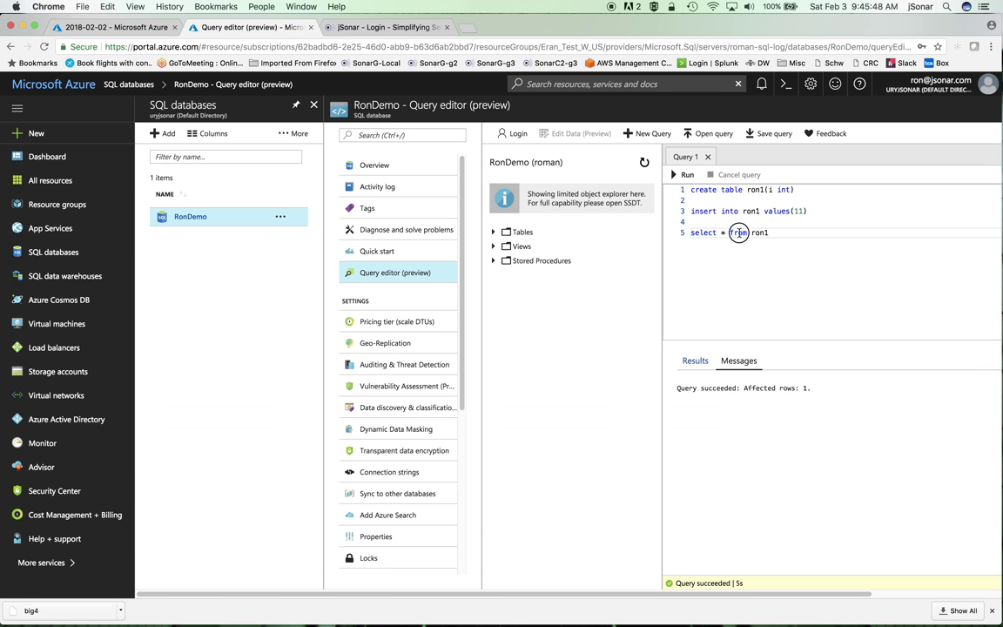
{"action": "triple_click", "coordinate": [739, 233]}
{"action": "left_click", "coordinate": [682, 175]}
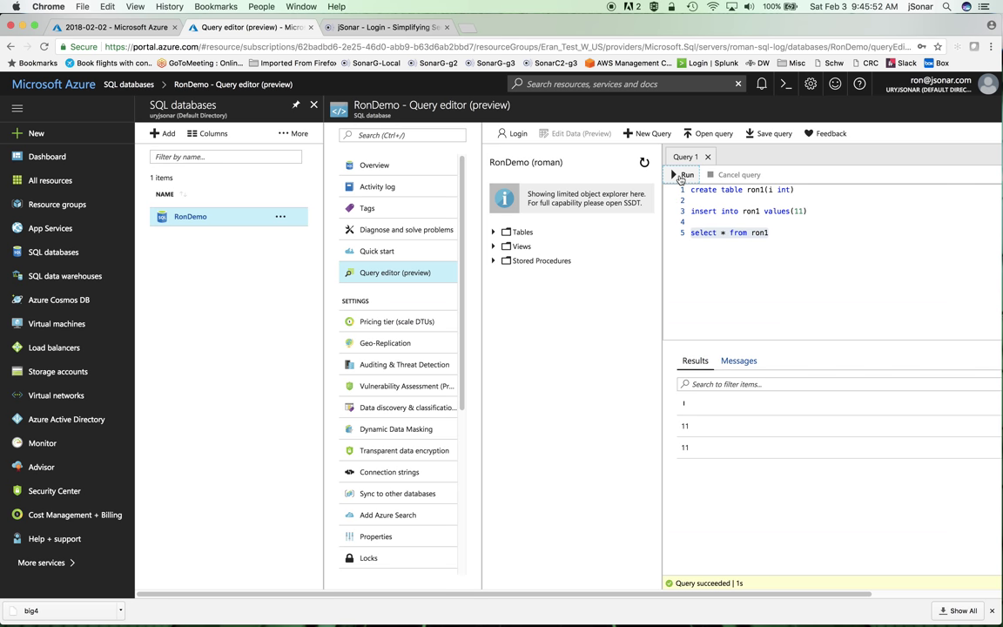
{"action": "left_click", "coordinate": [682, 175]}
Step: Change the query to 'select 66 from ron1' and run it, then return to the audit folder
{"action": "triple_click", "coordinate": [782, 232]}
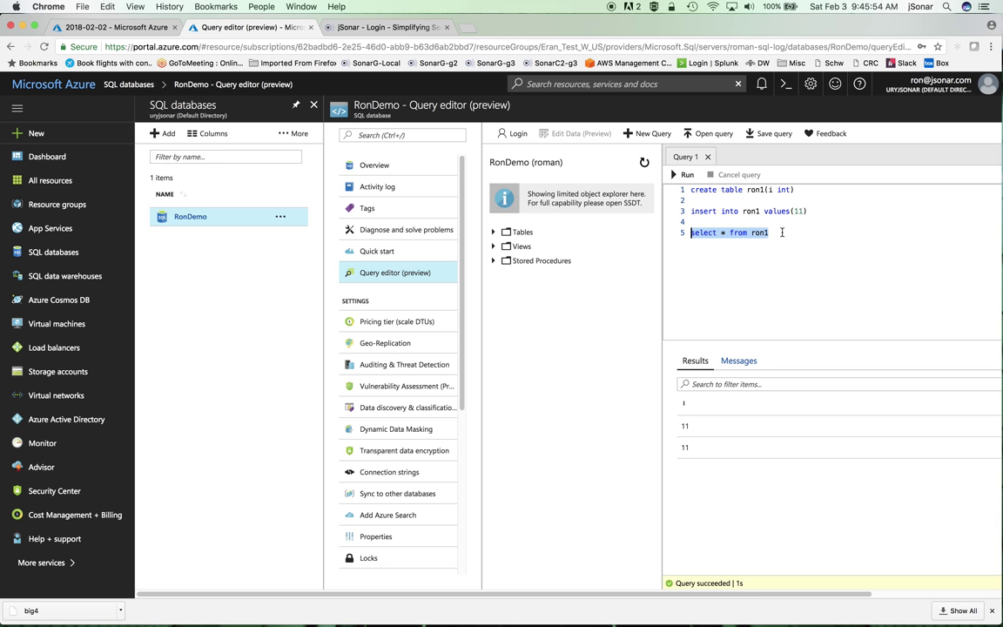
{"action": "left_click", "coordinate": [782, 232]}
{"action": "left_click_drag", "start_coordinate": [782, 233], "coordinate": [726, 232]}
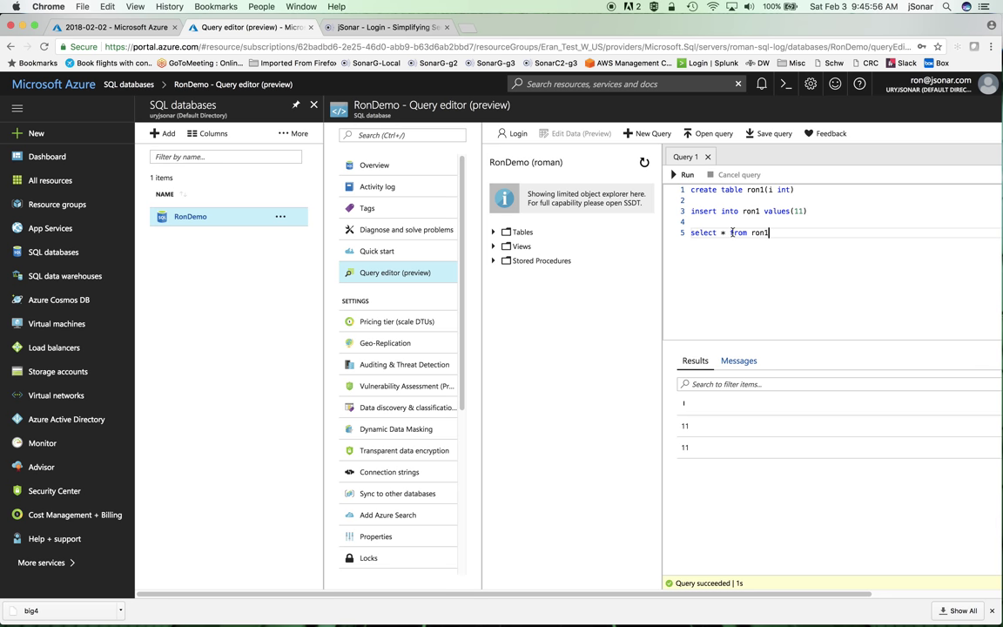
{"action": "left_click", "coordinate": [724, 232]}
{"action": "key", "text": "BackSpace"}
{"action": "type", "text": "66"}
{"action": "left_click_drag", "start_coordinate": [774, 233], "coordinate": [678, 231]}
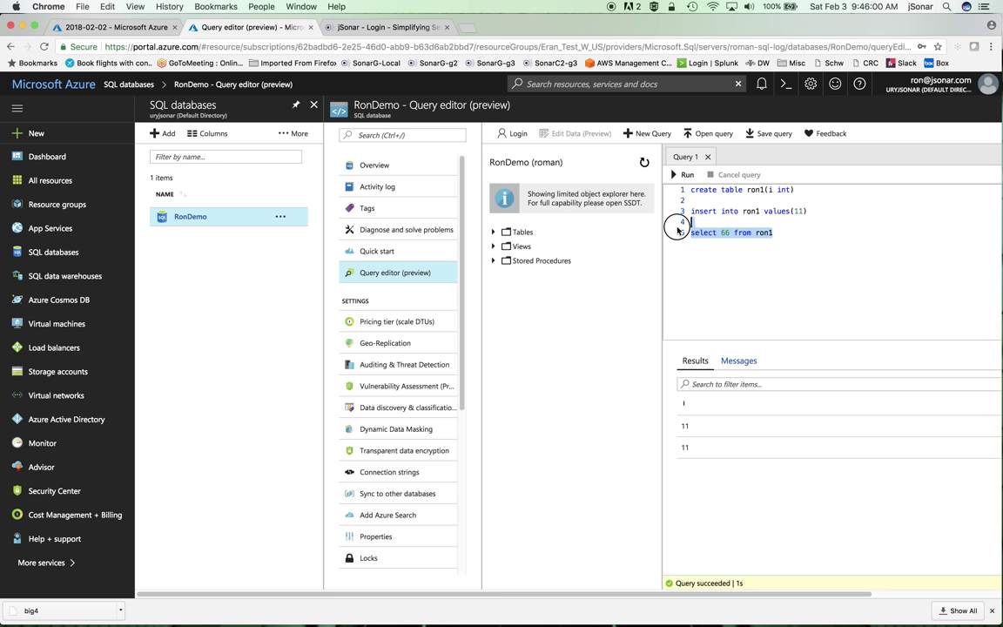
{"action": "key", "text": "ctrl+shift+e"}
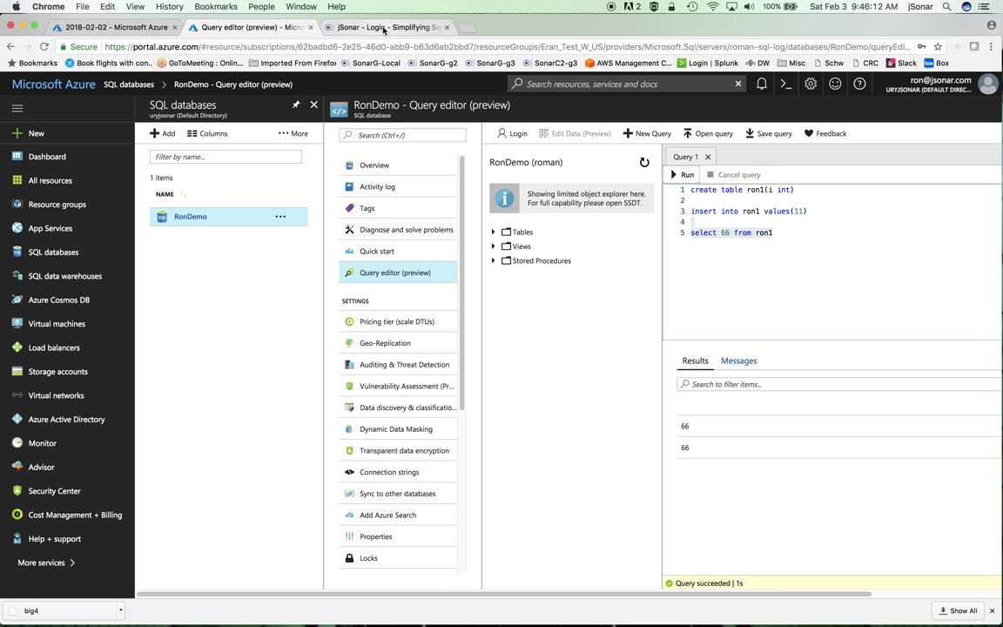
{"action": "left_click", "coordinate": [103, 27]}
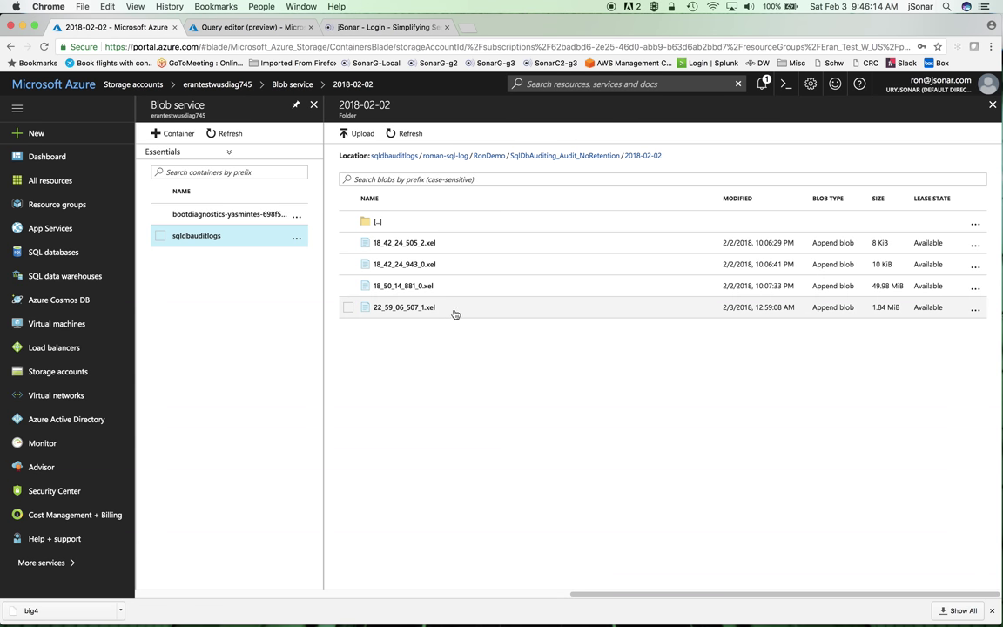
Step: Sign in to jSonar SonarG with the admin username and password, then open Discover
{"action": "left_click", "coordinate": [372, 28]}
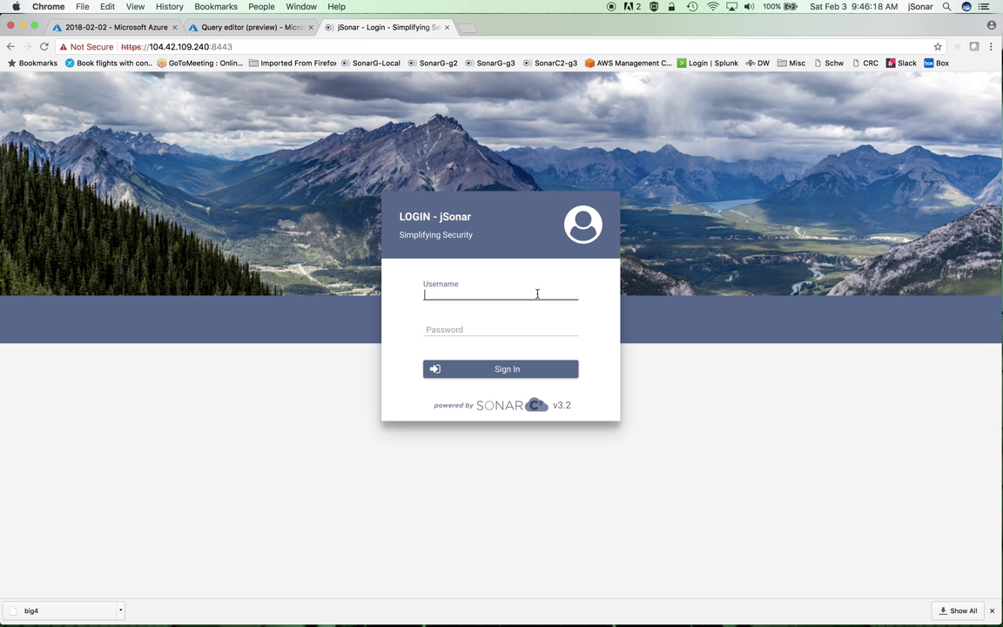
{"action": "type", "text": "admin"}
{"action": "key", "text": "Tab"}
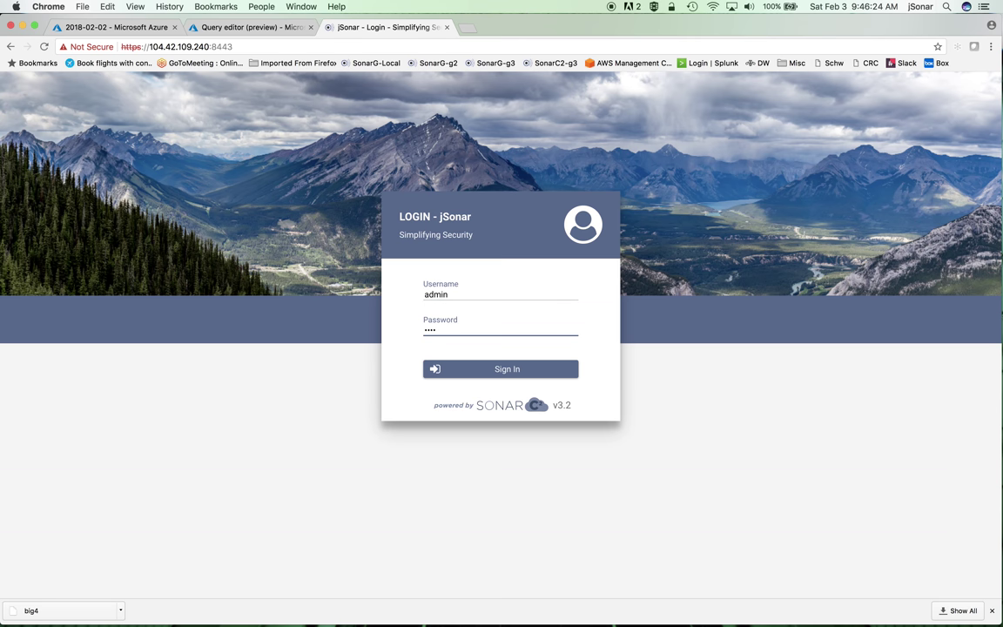
{"action": "left_click", "coordinate": [513, 369]}
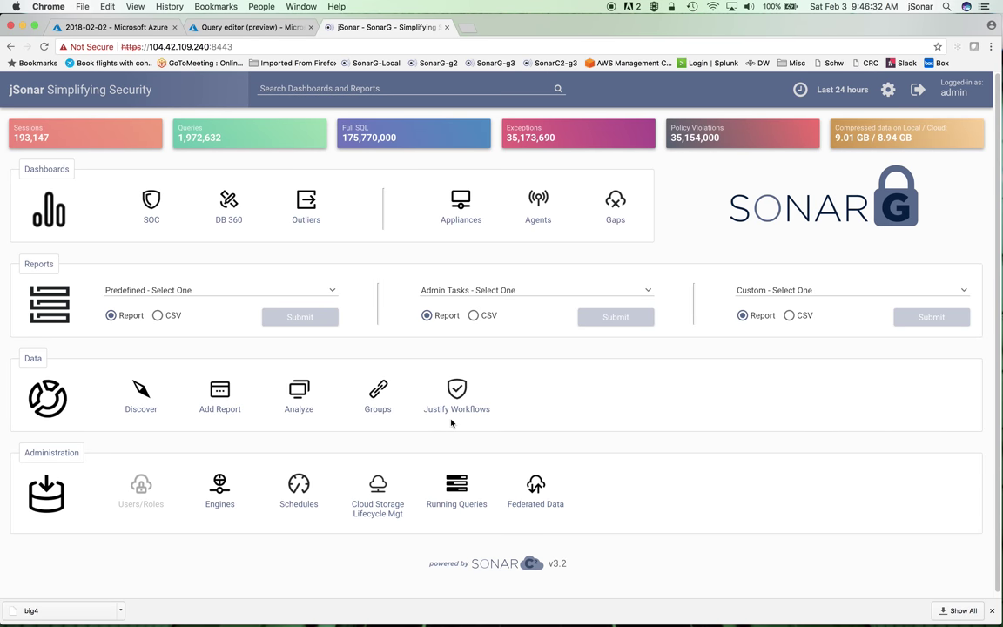
{"action": "left_click", "coordinate": [132, 362]}
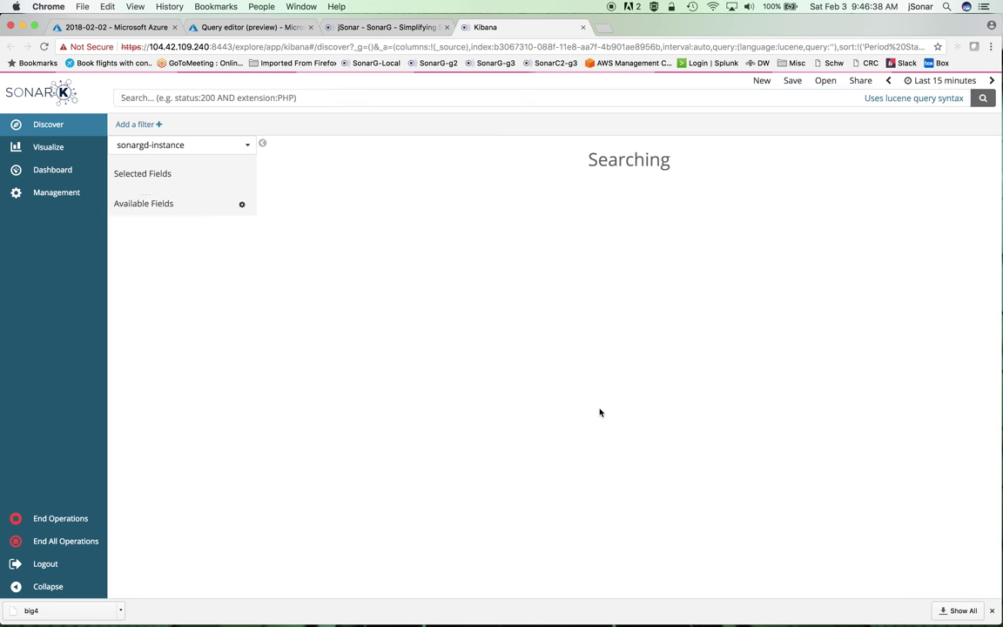
Step: Set the Discover time range to Last 30 days, showing 1,971,574 sonargd-instance hits
{"action": "left_click", "coordinate": [940, 80]}
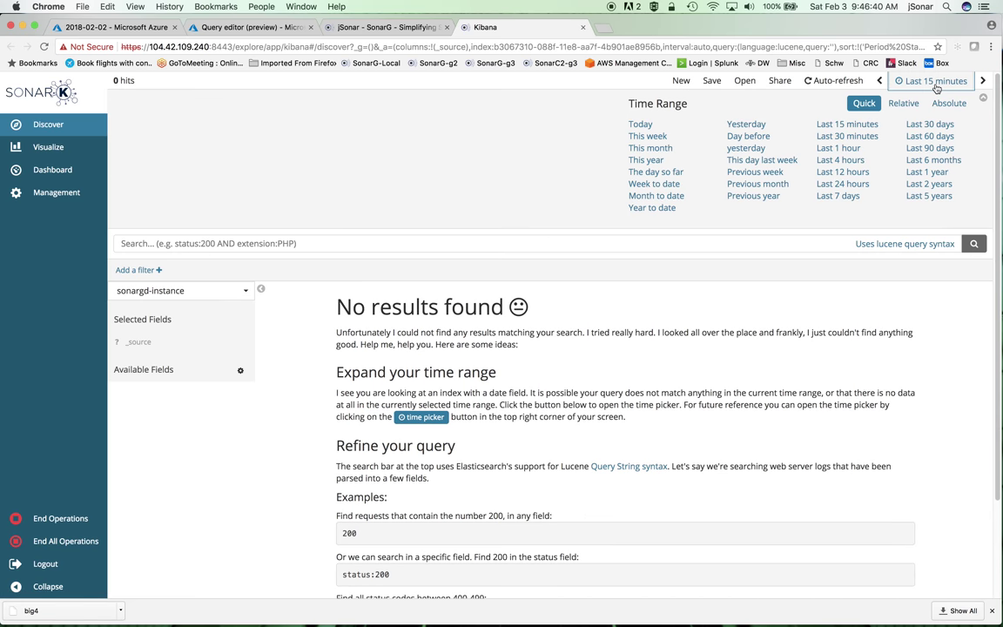
{"action": "left_click", "coordinate": [936, 126]}
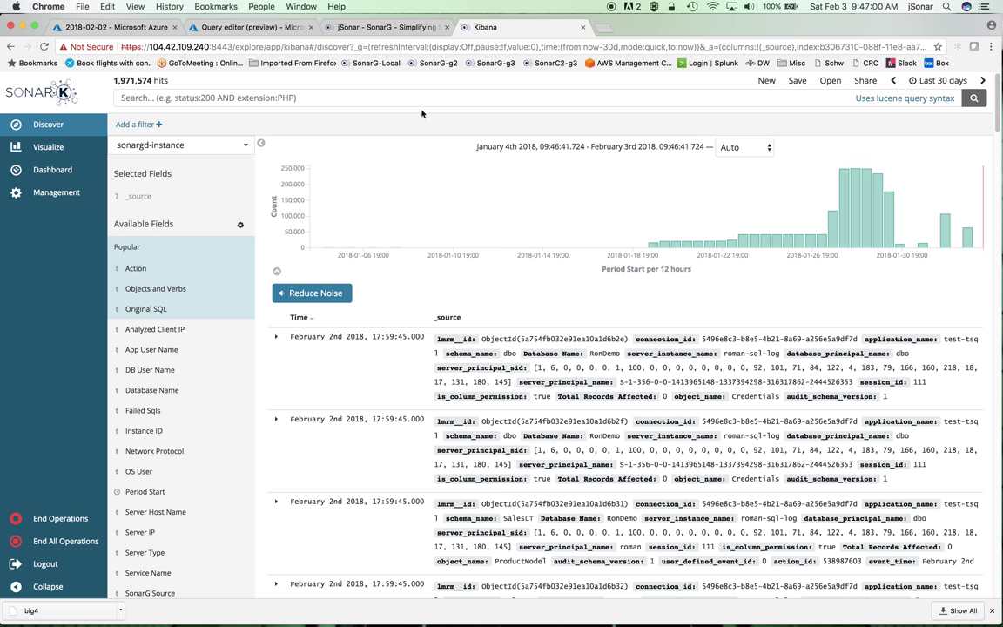
{"action": "left_click", "coordinate": [246, 28]}
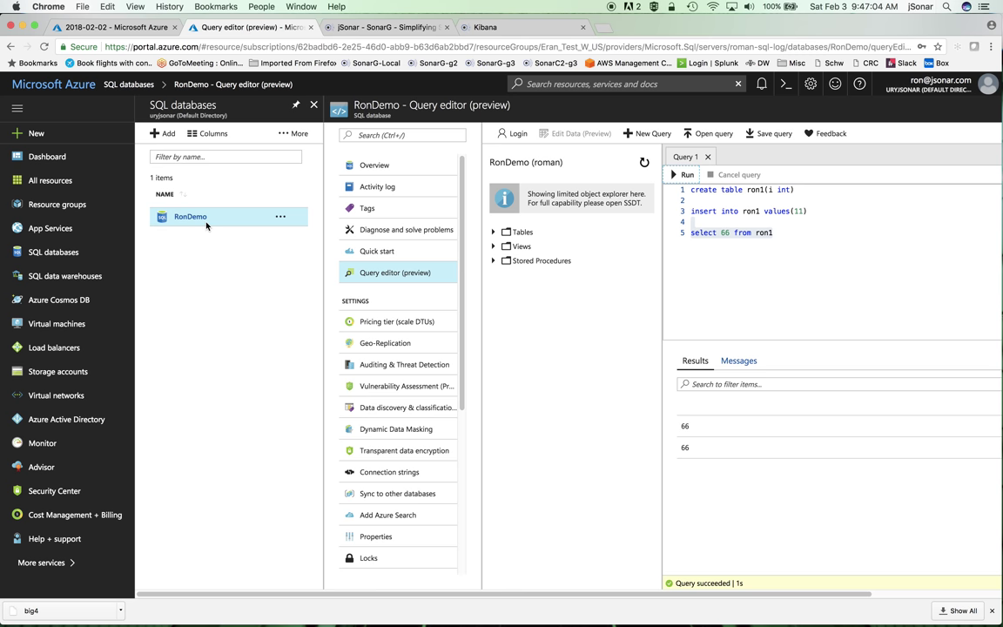
{"action": "left_click", "coordinate": [457, 31]}
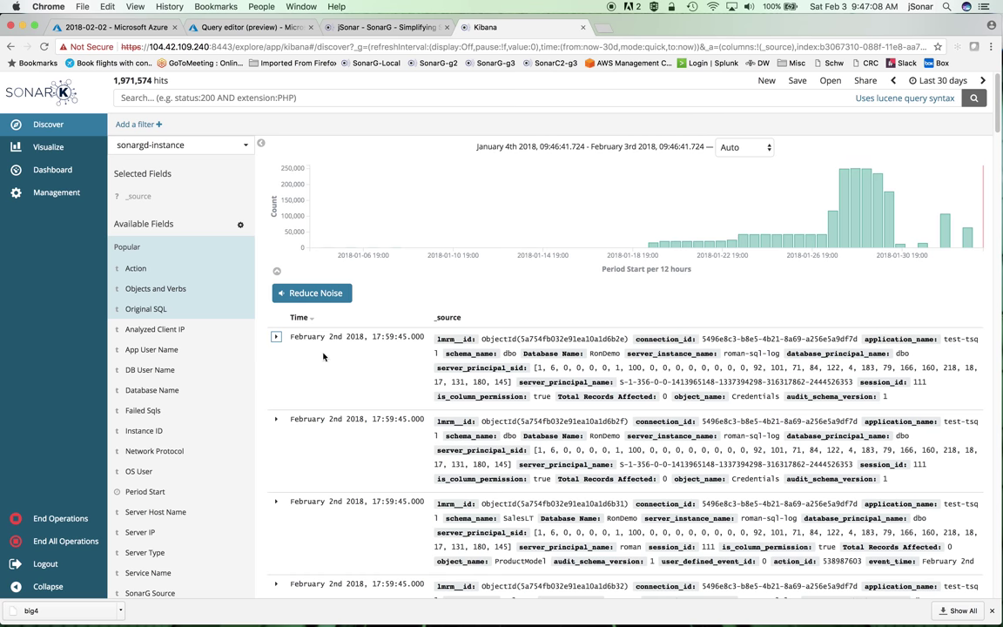
{"action": "left_click", "coordinate": [276, 336]}
{"action": "scroll", "coordinate": [547, 394], "scroll_direction": "down", "scroll_amount": 5}
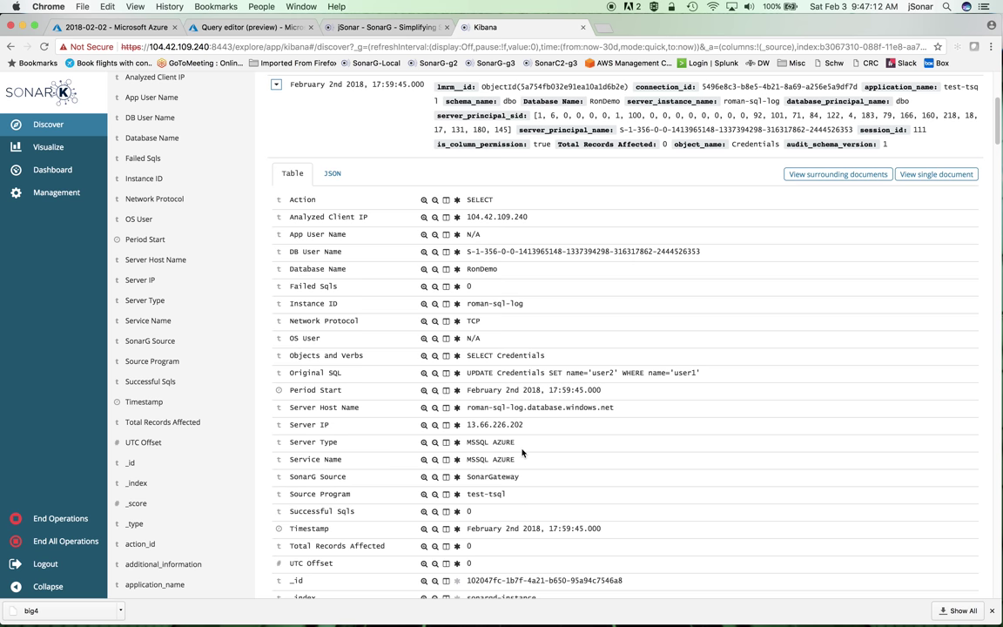
{"action": "scroll", "coordinate": [438, 383], "scroll_direction": "up", "scroll_amount": 3}
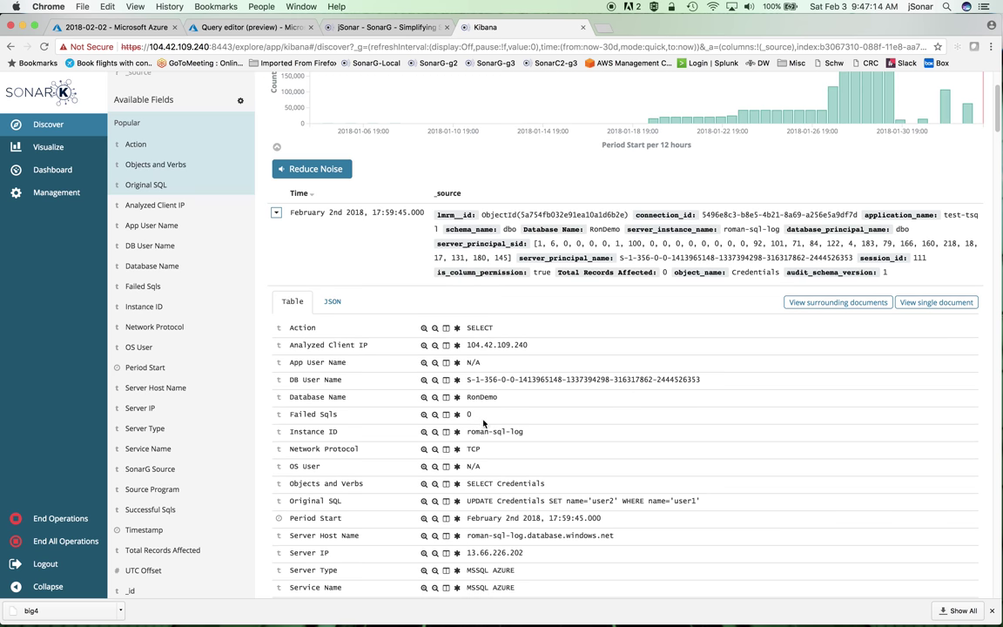
{"action": "left_click", "coordinate": [275, 214]}
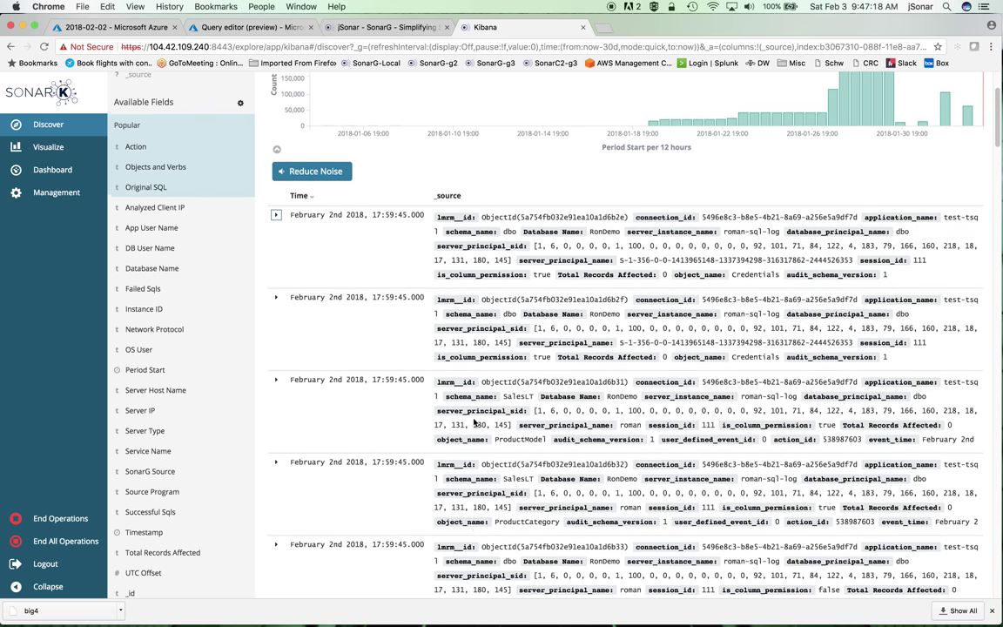
{"action": "scroll", "coordinate": [475, 421], "scroll_direction": "up", "scroll_amount": 2}
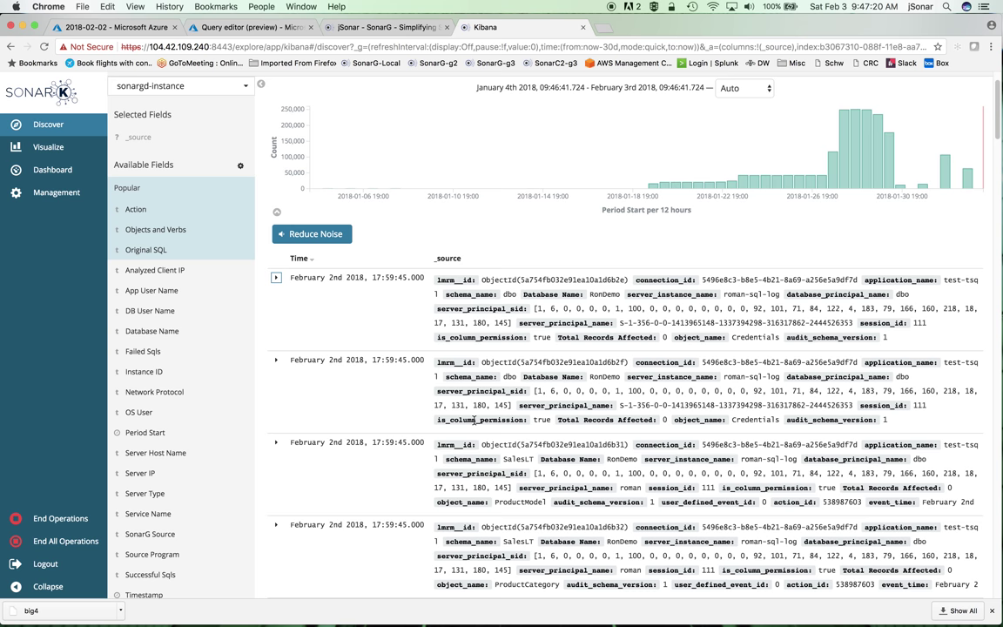
{"action": "scroll", "coordinate": [213, 417], "scroll_direction": "down", "scroll_amount": 2}
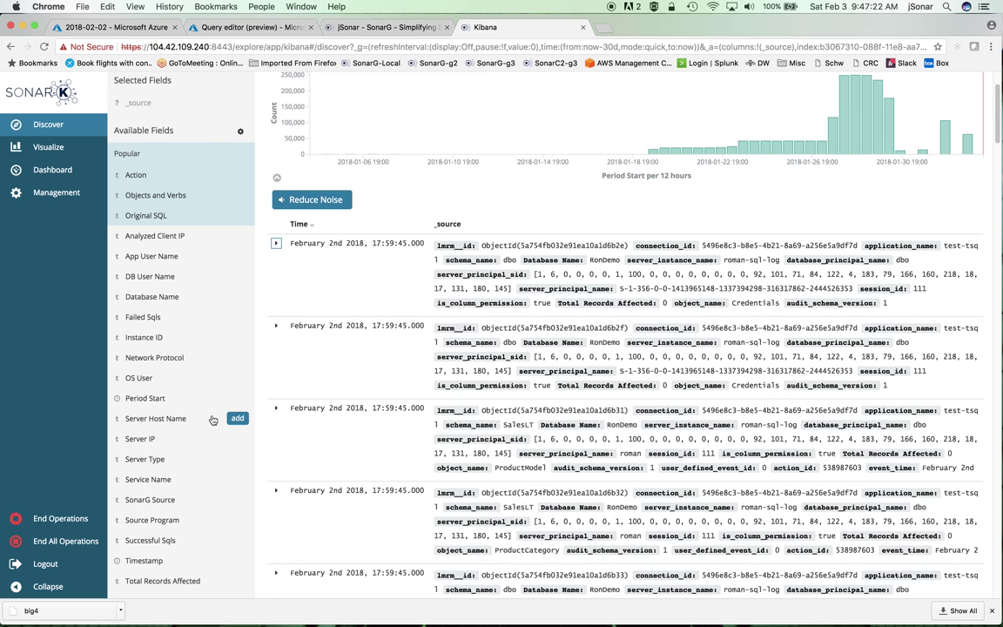
Step: Analyze Server Type across the full collection, which shows MSSQL AZURE at 9.91%, then close the breakdown
{"action": "left_click", "coordinate": [150, 454]}
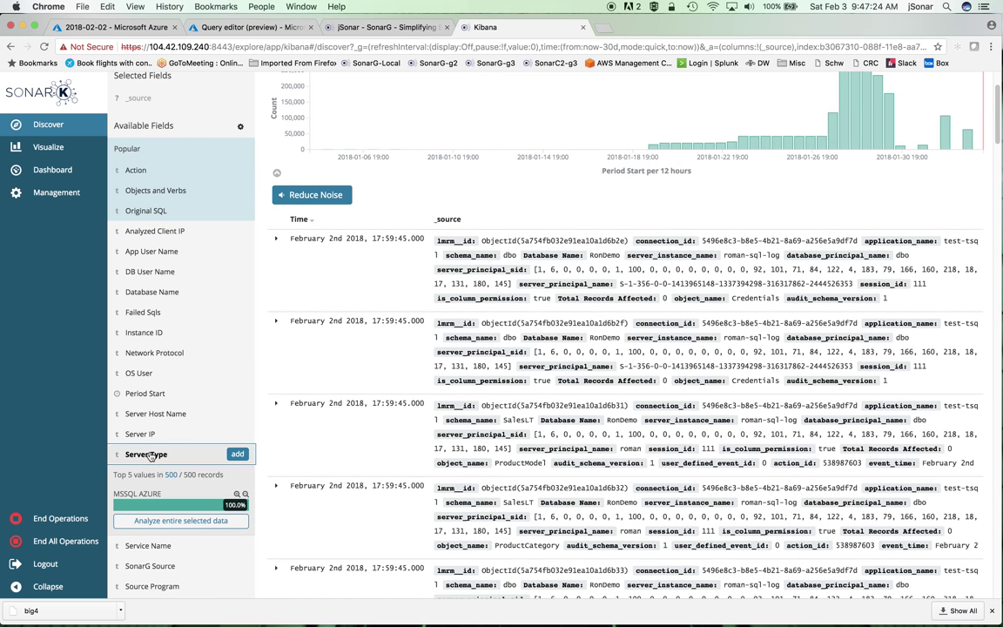
{"action": "scroll", "coordinate": [183, 457], "scroll_direction": "down", "scroll_amount": 2}
{"action": "left_click", "coordinate": [196, 463]}
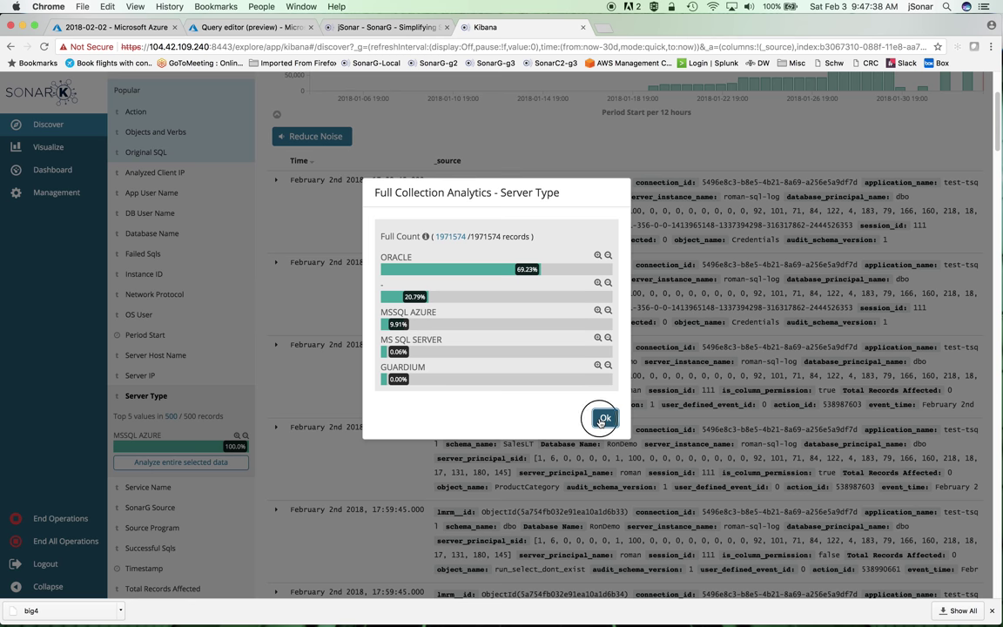
{"action": "left_click", "coordinate": [605, 417]}
{"action": "scroll", "coordinate": [441, 366], "scroll_direction": "up", "scroll_amount": 4}
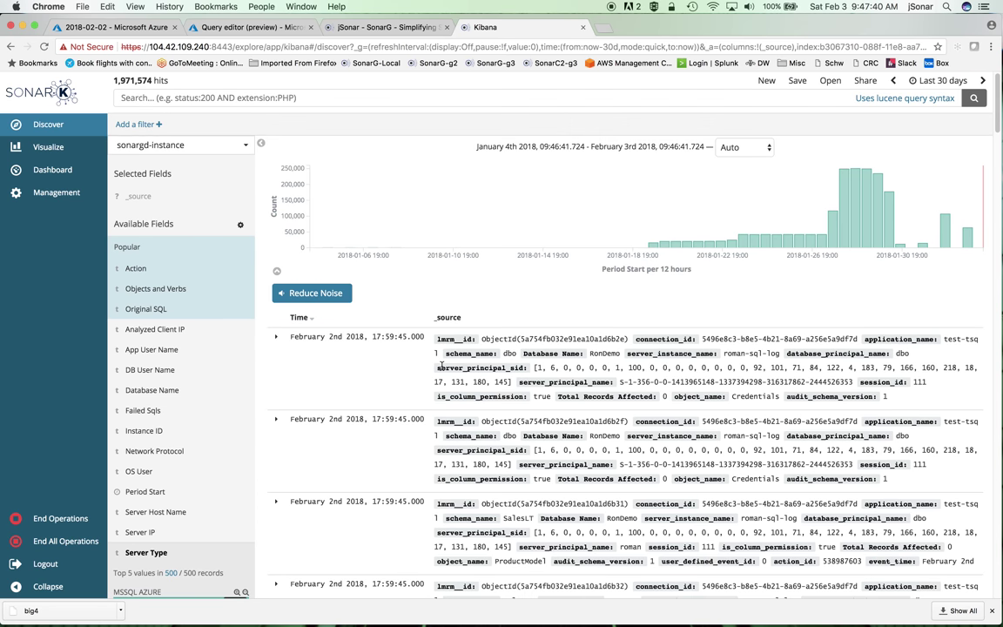
Step: Search the audit events for ron1, narrowing the results to 20 hits
{"action": "left_click", "coordinate": [210, 100]}
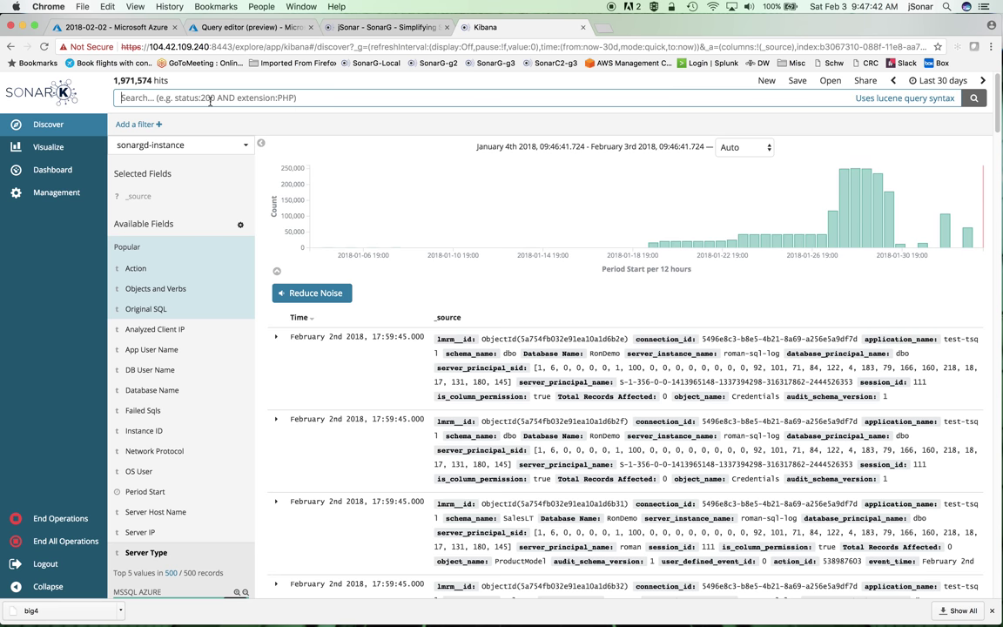
{"action": "type", "text": "ron1"}
{"action": "key", "text": "Return"}
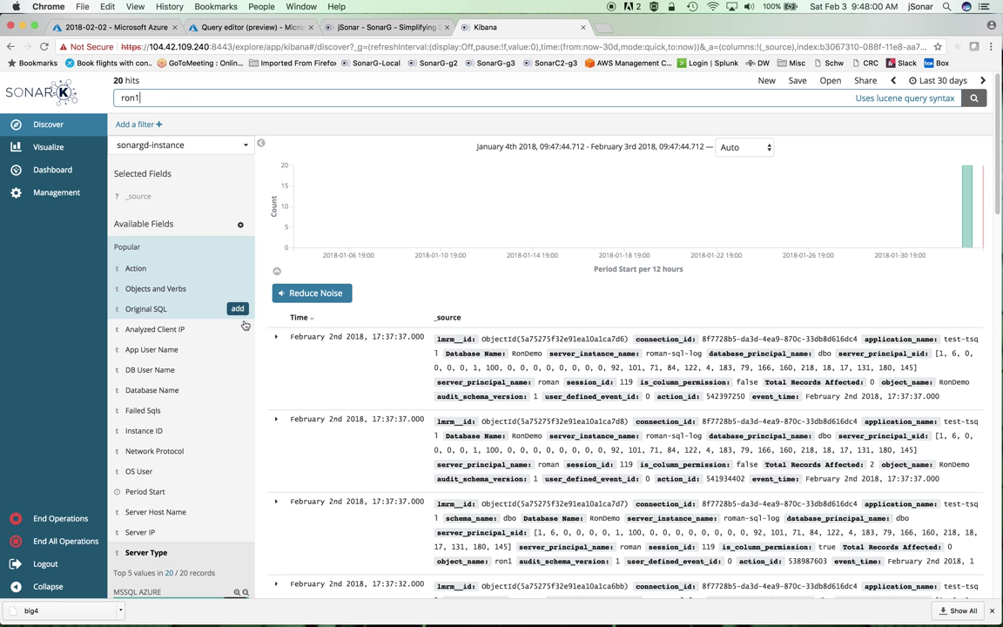
Step: Add DB User Name, Original SQL and Action columns to the ron1 results and highlight an INSERT action
{"action": "left_click", "coordinate": [236, 369]}
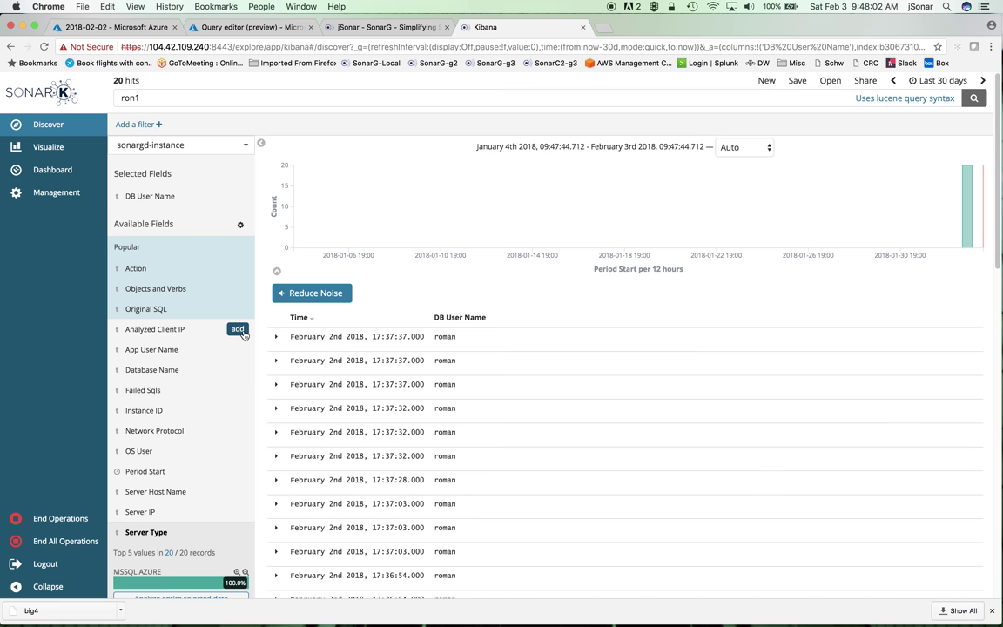
{"action": "left_click", "coordinate": [238, 309]}
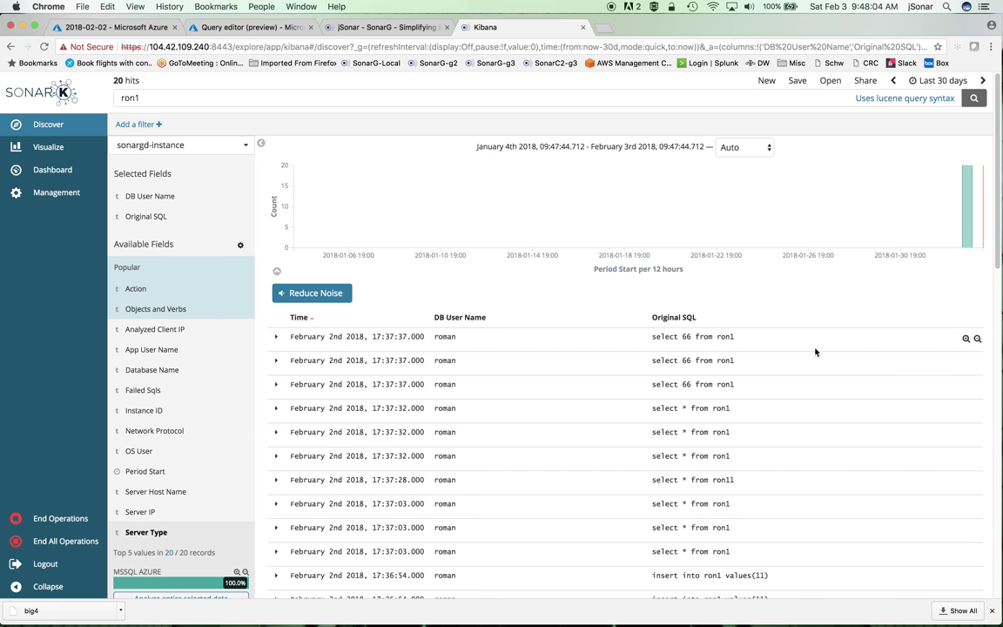
{"action": "scroll", "coordinate": [814, 353], "scroll_direction": "down", "scroll_amount": 5}
{"action": "scroll", "coordinate": [814, 352], "scroll_direction": "down", "scroll_amount": 2}
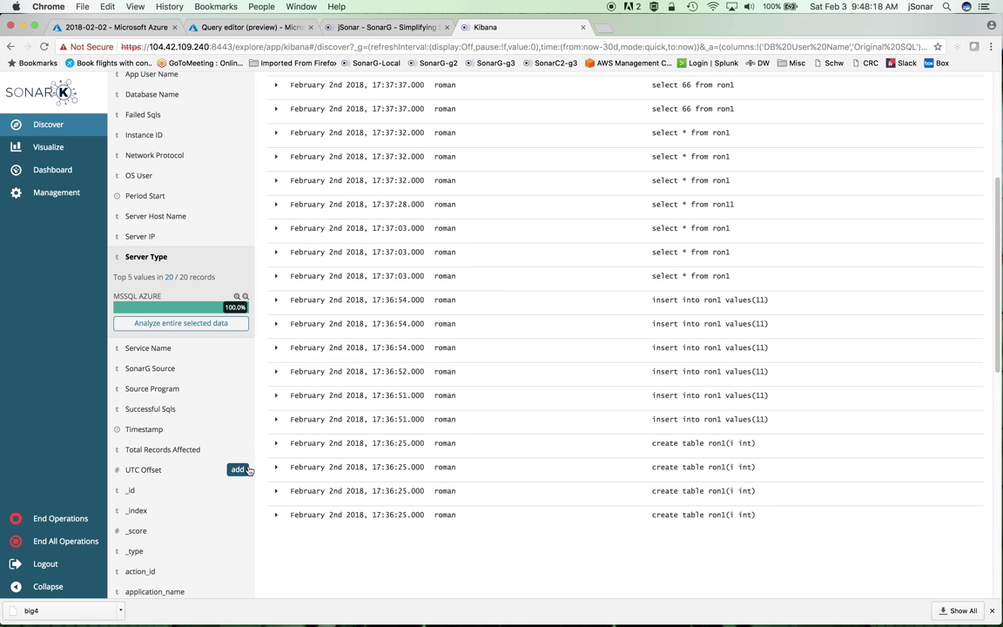
{"action": "scroll", "coordinate": [248, 468], "scroll_direction": "down", "scroll_amount": 3}
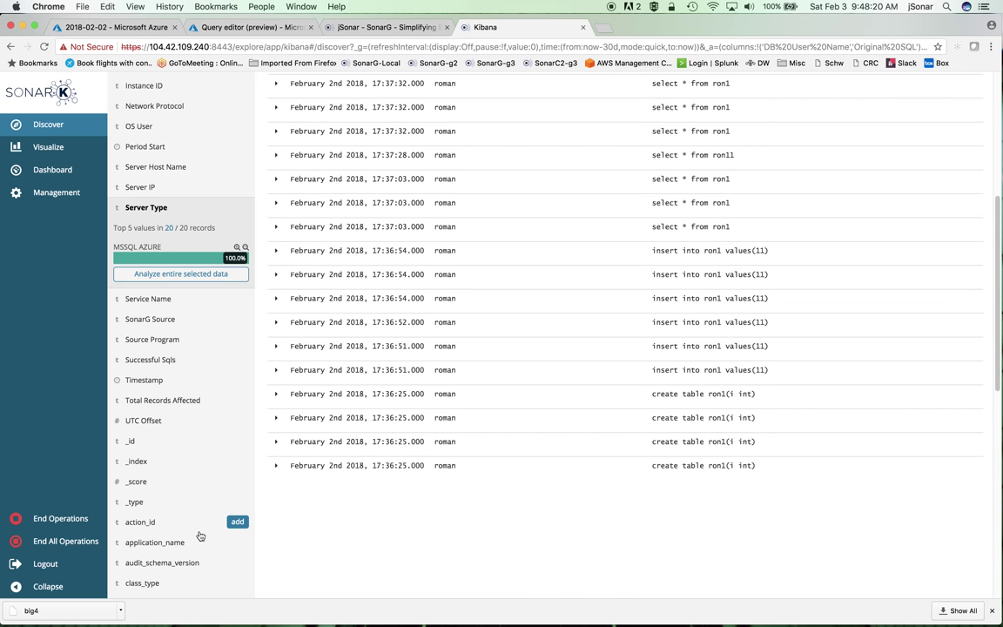
{"action": "scroll", "coordinate": [183, 484], "scroll_direction": "up", "scroll_amount": 4}
{"action": "scroll", "coordinate": [201, 533], "scroll_direction": "up", "scroll_amount": 5}
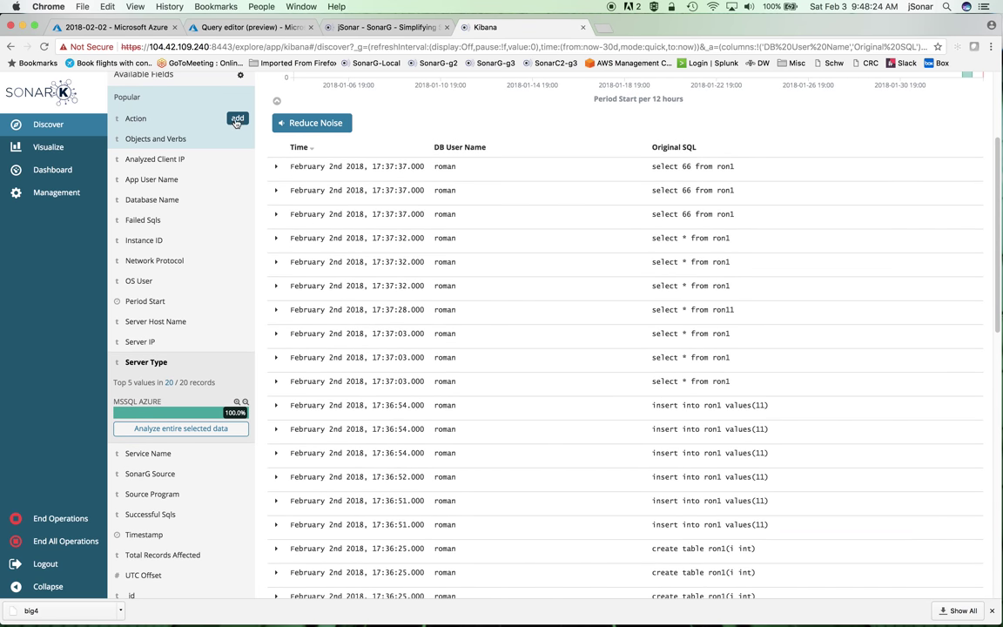
{"action": "left_click", "coordinate": [238, 119]}
{"action": "scroll", "coordinate": [720, 468], "scroll_direction": "down", "scroll_amount": 5}
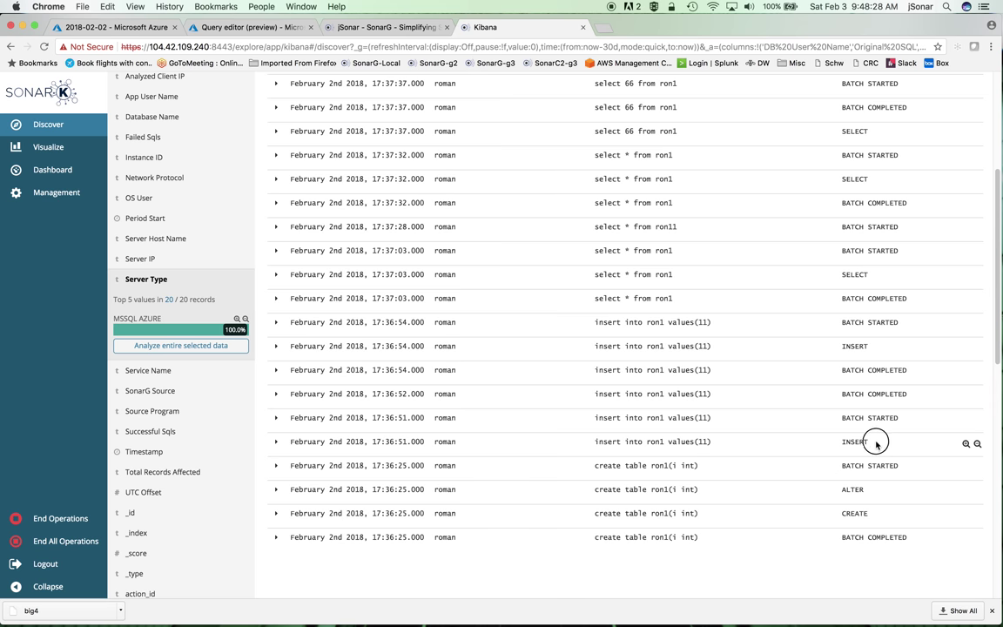
{"action": "left_click_drag", "start_coordinate": [873, 441], "coordinate": [833, 444]}
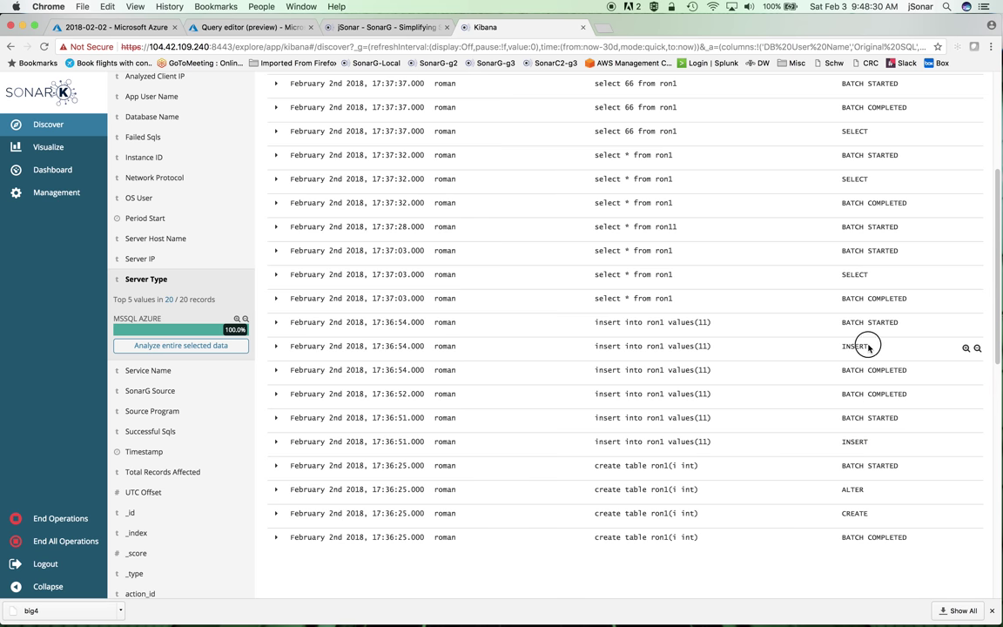
{"action": "left_click_drag", "start_coordinate": [869, 345], "coordinate": [839, 348]}
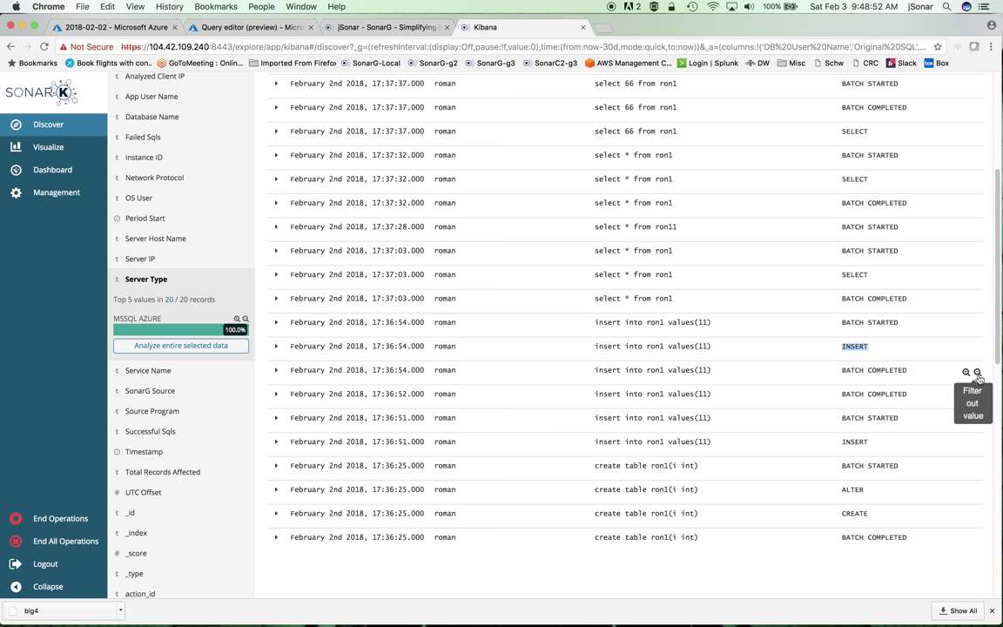
Step: Filter out BATCH COMPLETED actions from the ron1 results
{"action": "left_click", "coordinate": [976, 374]}
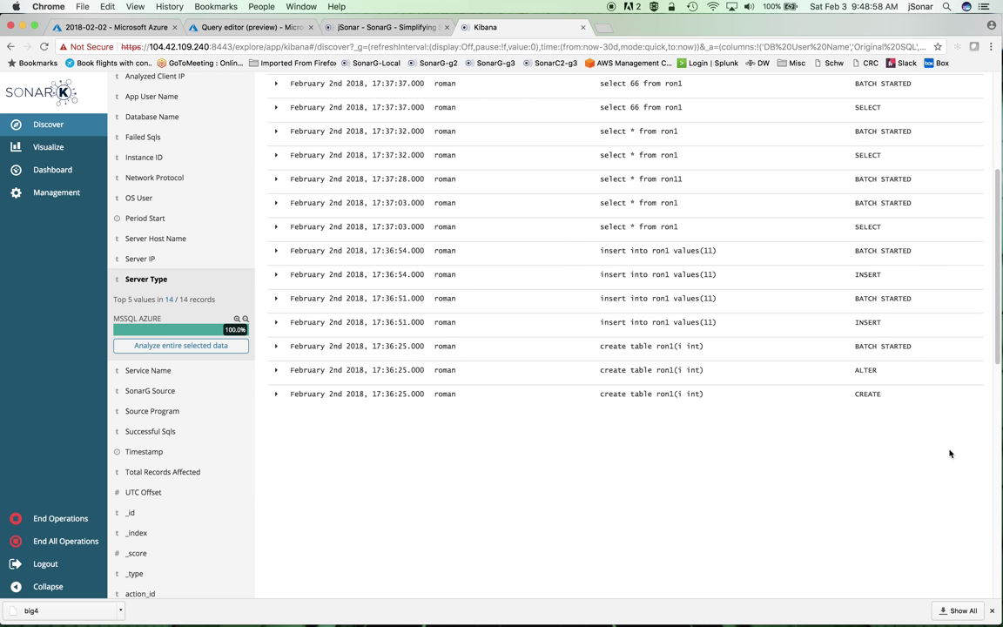
{"action": "scroll", "coordinate": [944, 392], "scroll_direction": "up", "scroll_amount": 1}
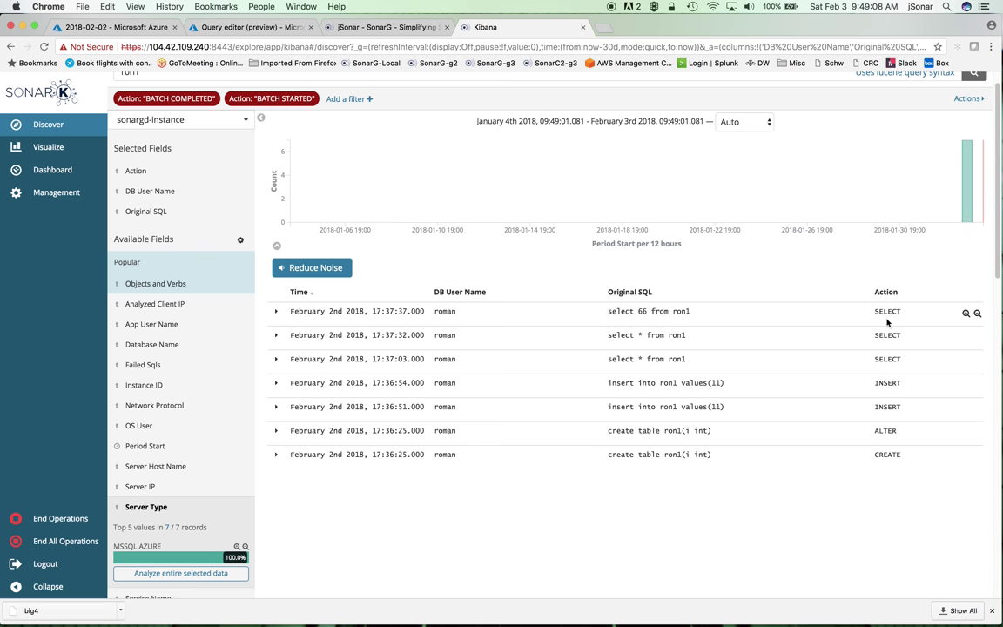
Step: In a new tab, sign in to Splunk Enterprise via the Login | Splunk bookmark
{"action": "left_click", "coordinate": [605, 30]}
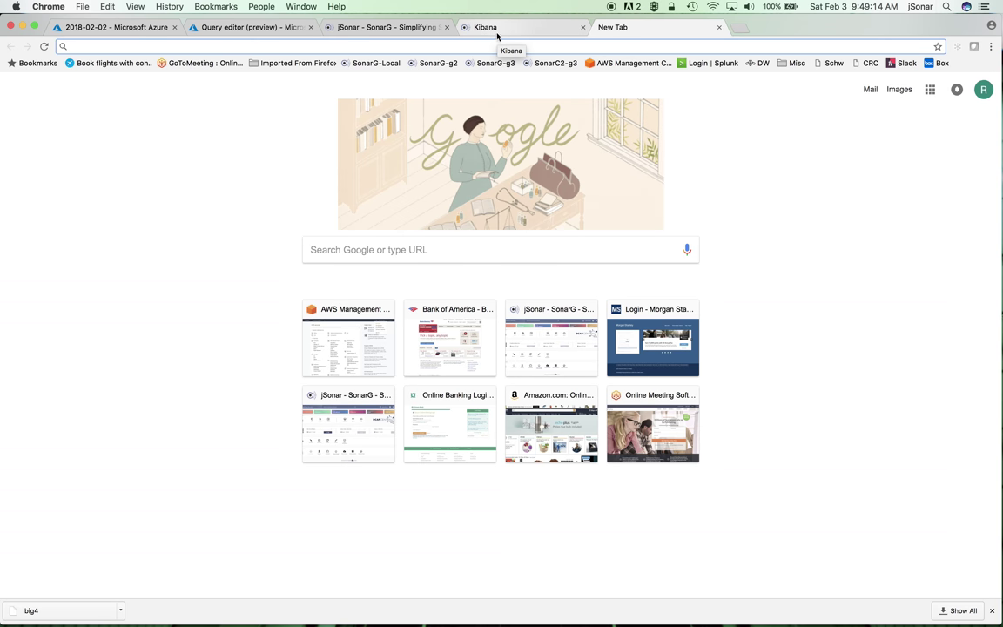
{"action": "left_click", "coordinate": [403, 27]}
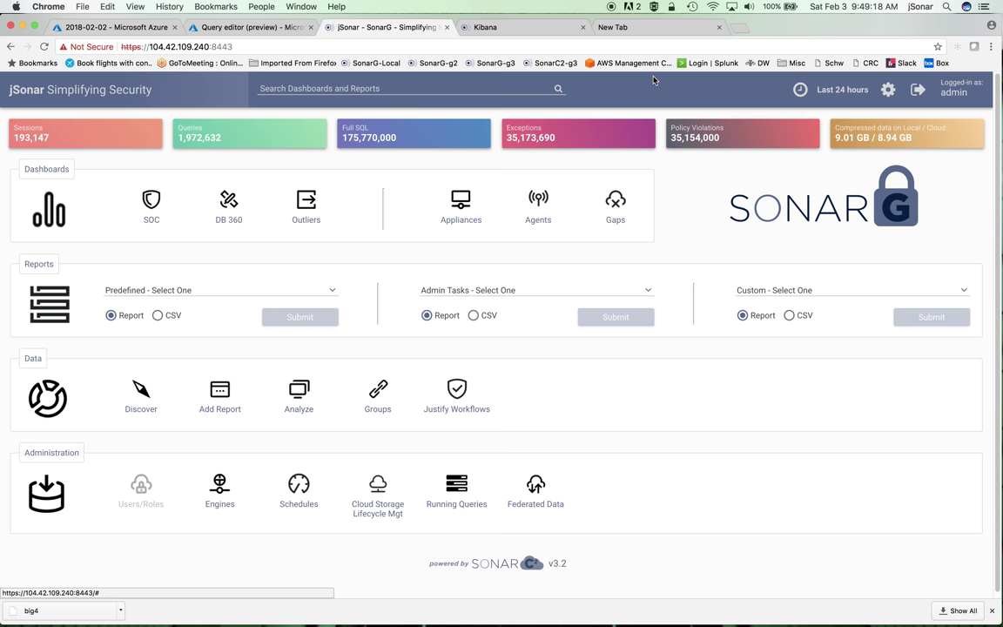
{"action": "left_click", "coordinate": [633, 27]}
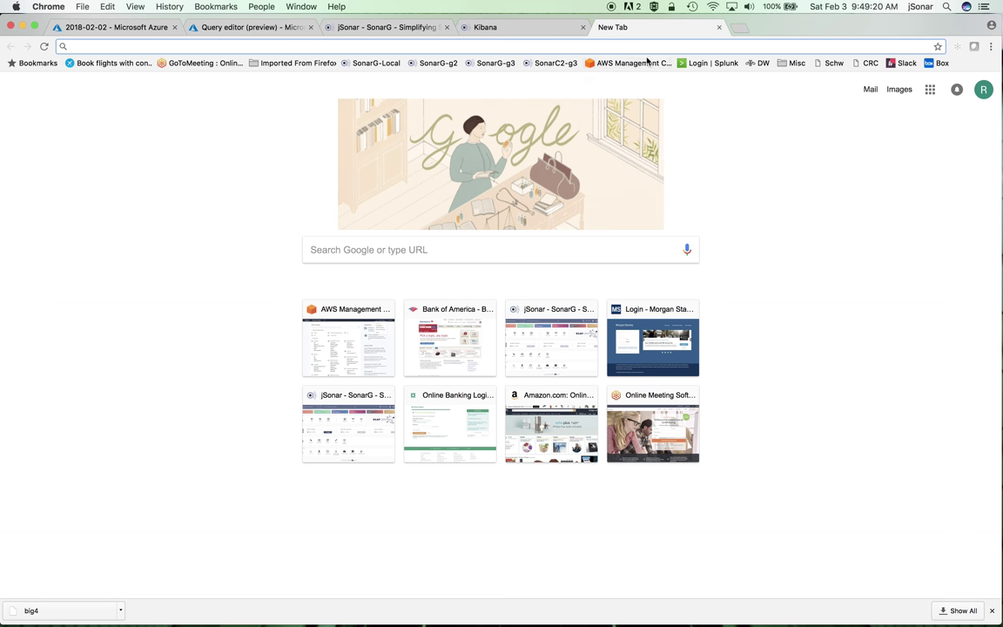
{"action": "left_click", "coordinate": [692, 63]}
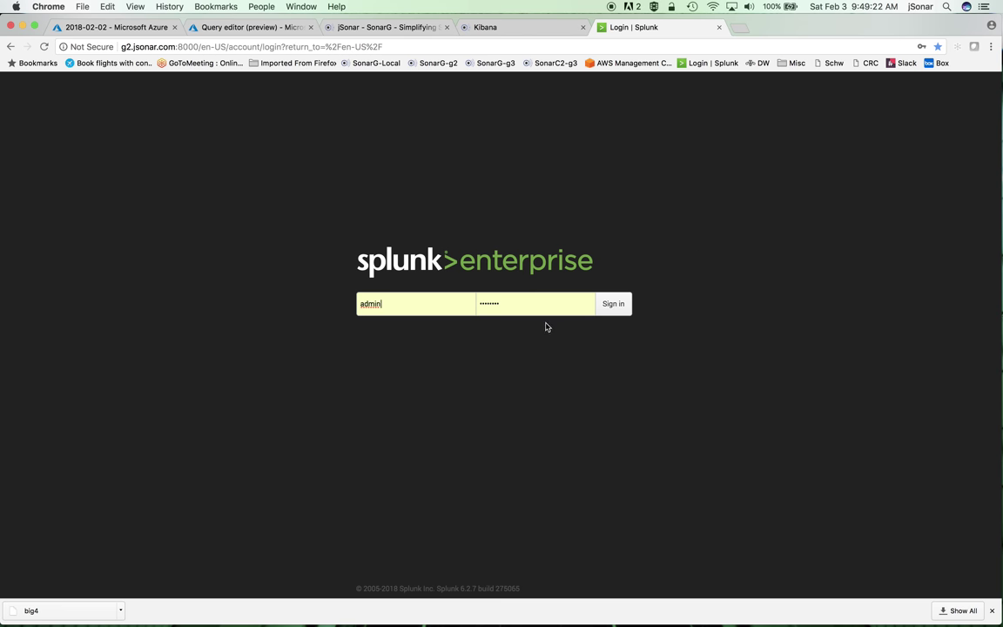
{"action": "left_click", "coordinate": [611, 306]}
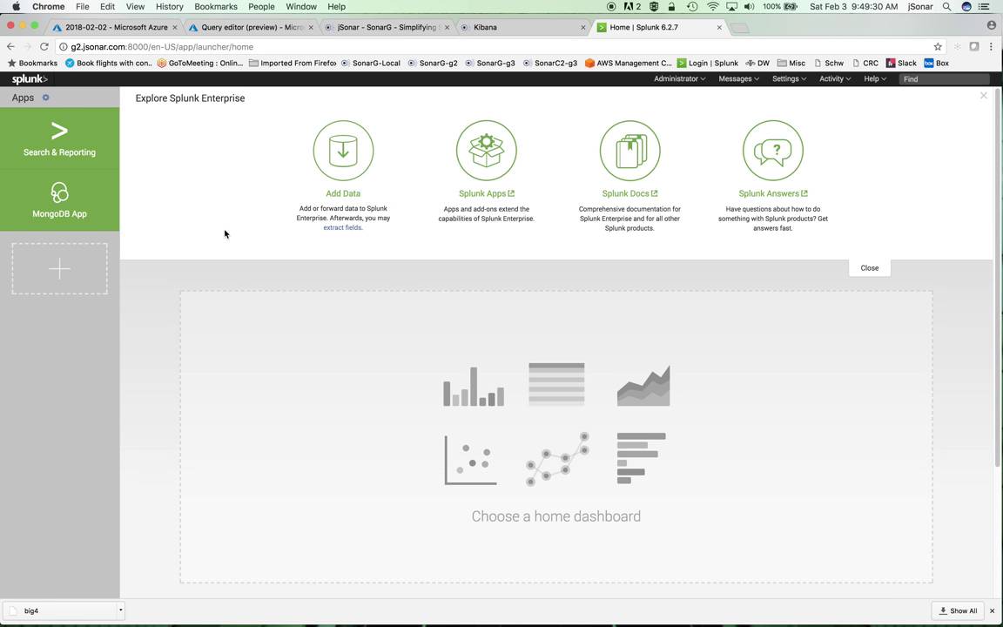
Step: In Search & Reporting, run index="nc_queries" over all time, returning 78,671 events
{"action": "left_click", "coordinate": [58, 133]}
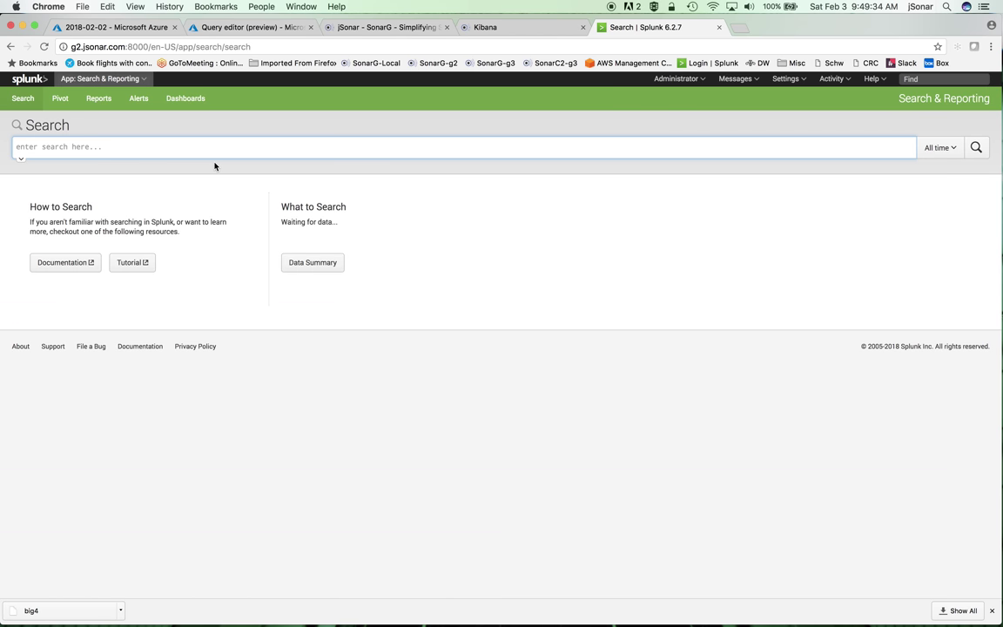
{"action": "type", "text": "index"}
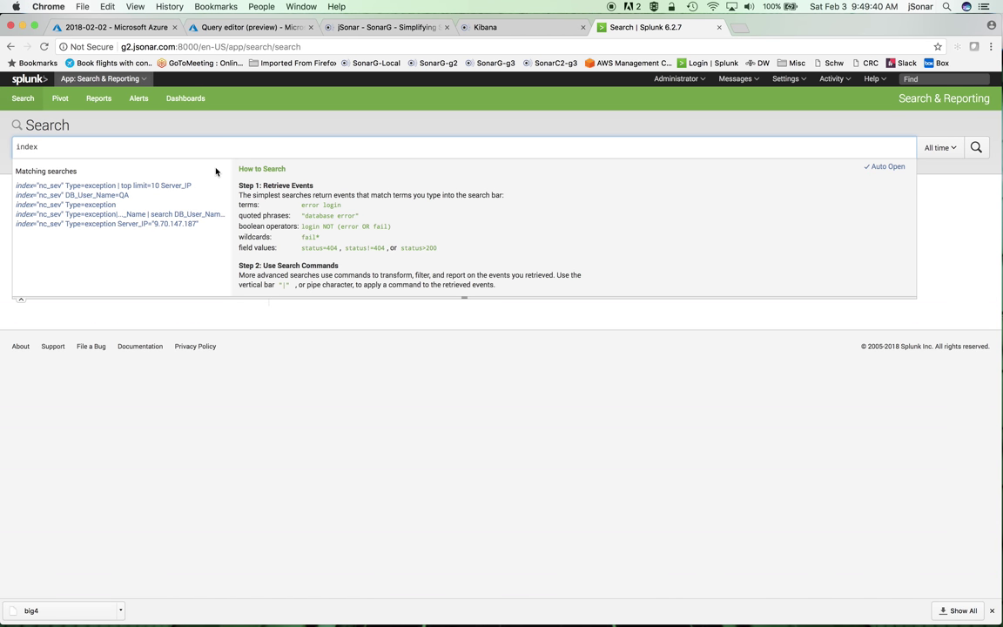
{"action": "type", "text": "=nc"}
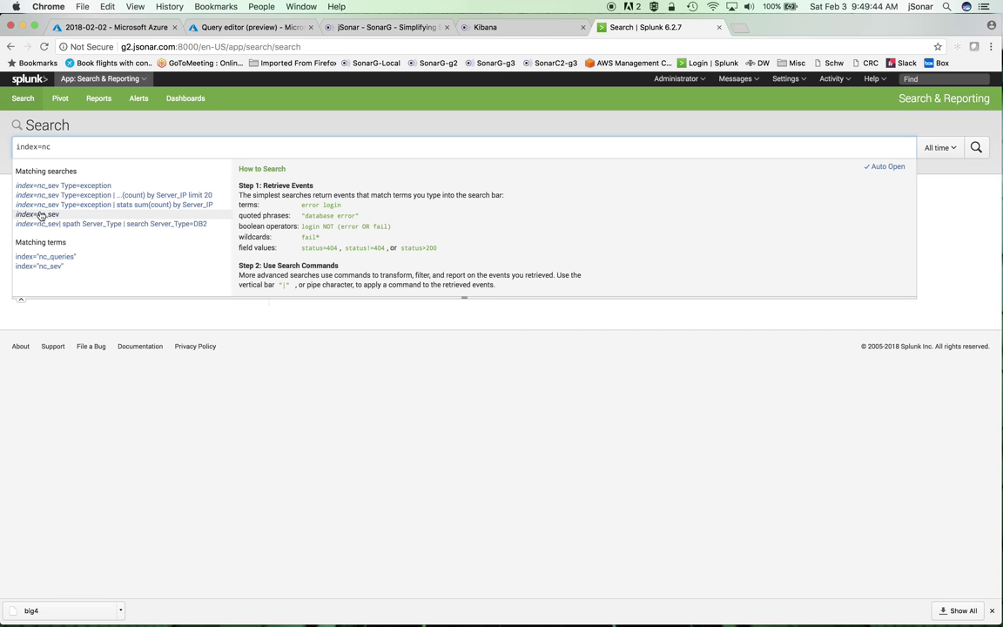
{"action": "left_click", "coordinate": [67, 257]}
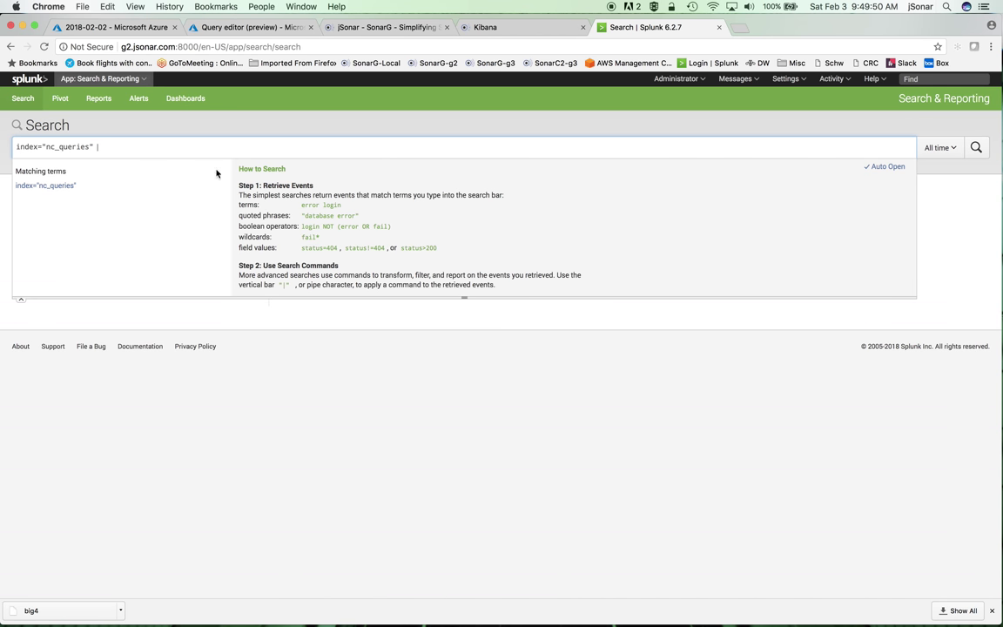
{"action": "key", "text": "Return"}
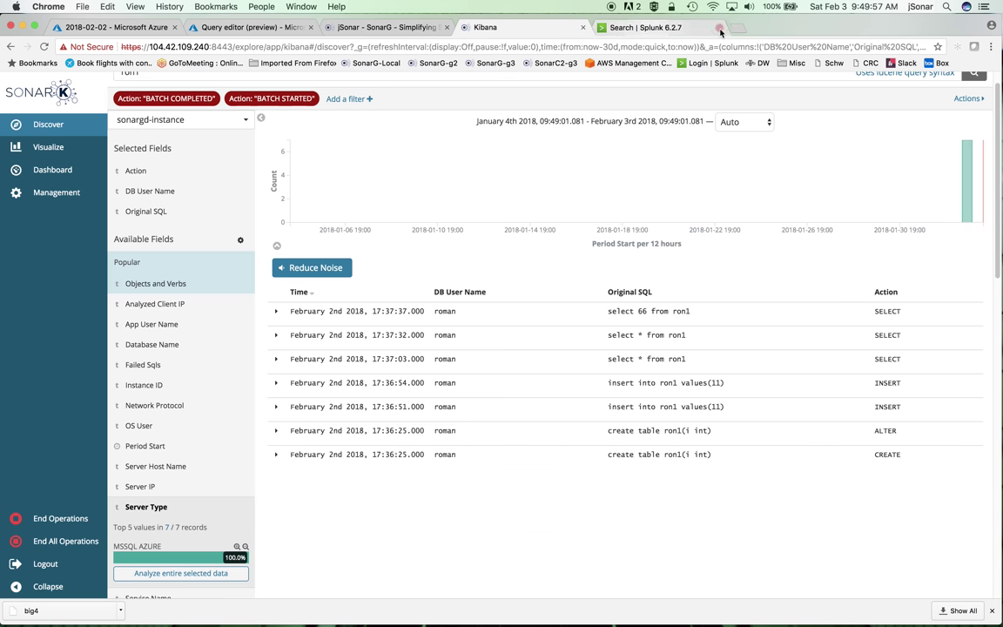
Step: Close the Splunk tab and return to the RonDemo Azure query editor
{"action": "left_click", "coordinate": [718, 27]}
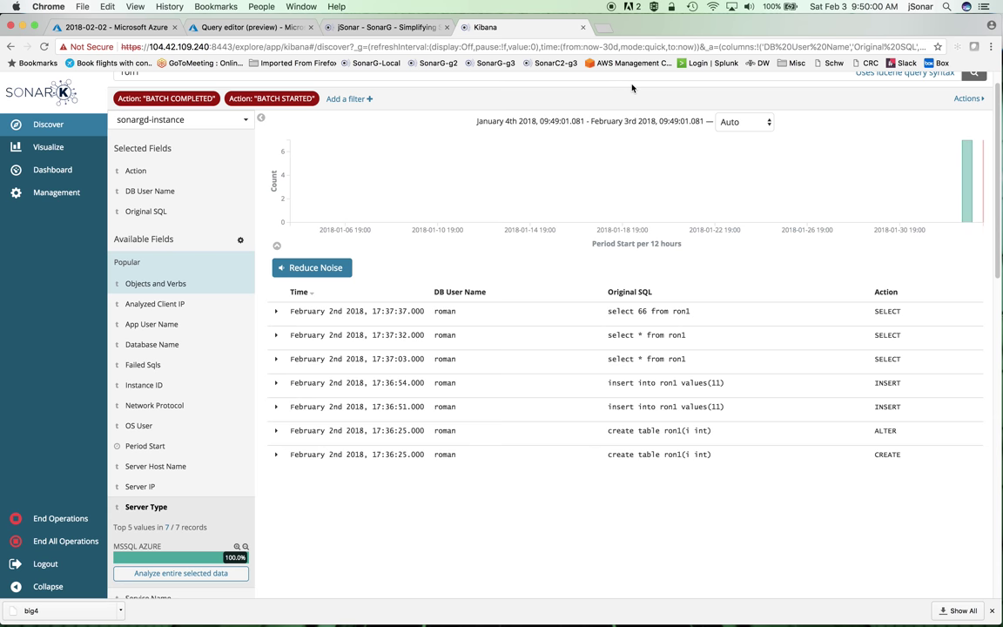
{"action": "left_click", "coordinate": [230, 27]}
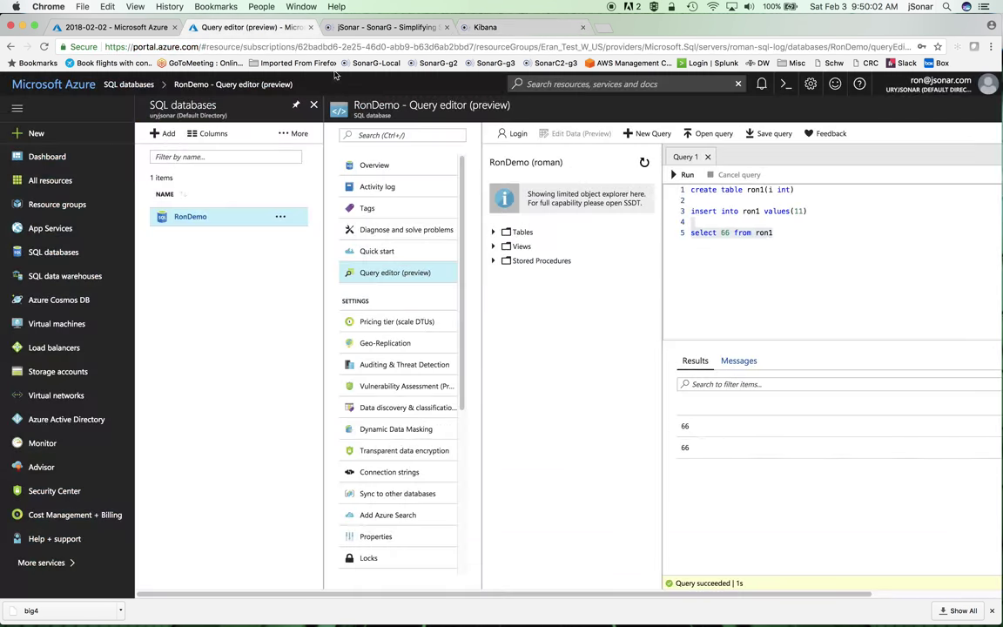